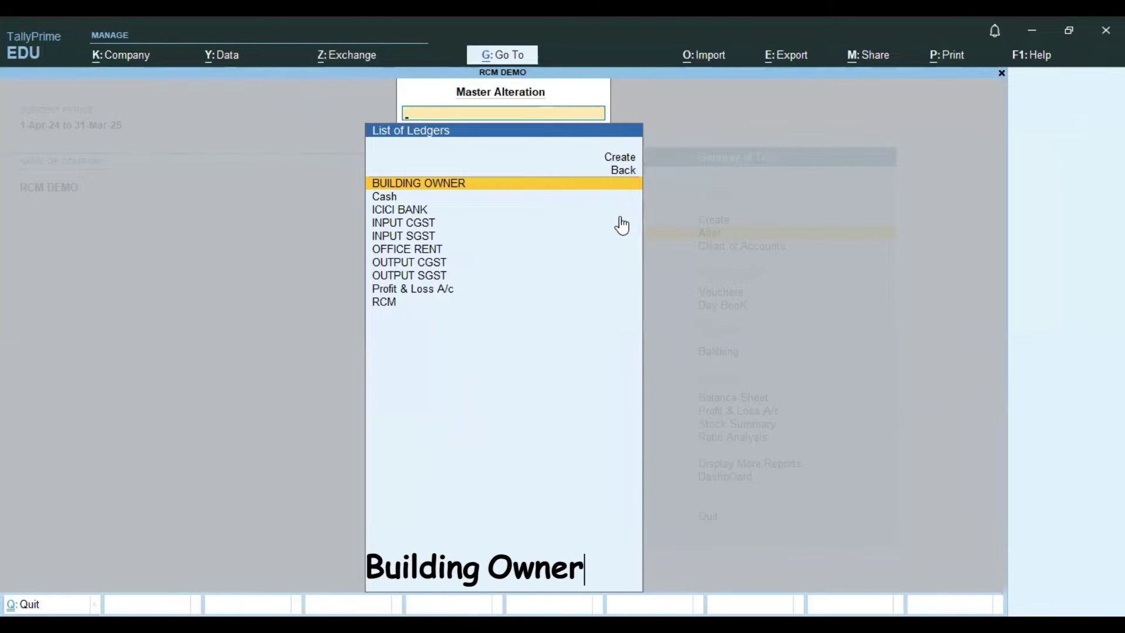
Confirm BUILDING OWNER's registration type is unregistered, then open OFFICE RENT for alteration.
{"action": "key", "text": "Return"}
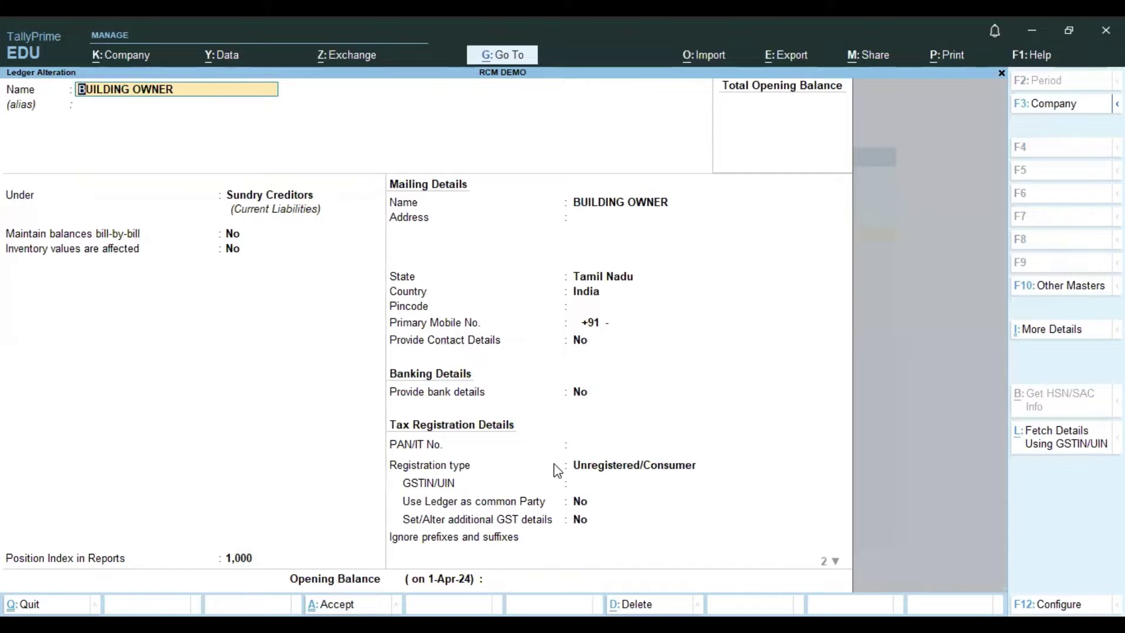
{"action": "left_click", "coordinate": [606, 471]}
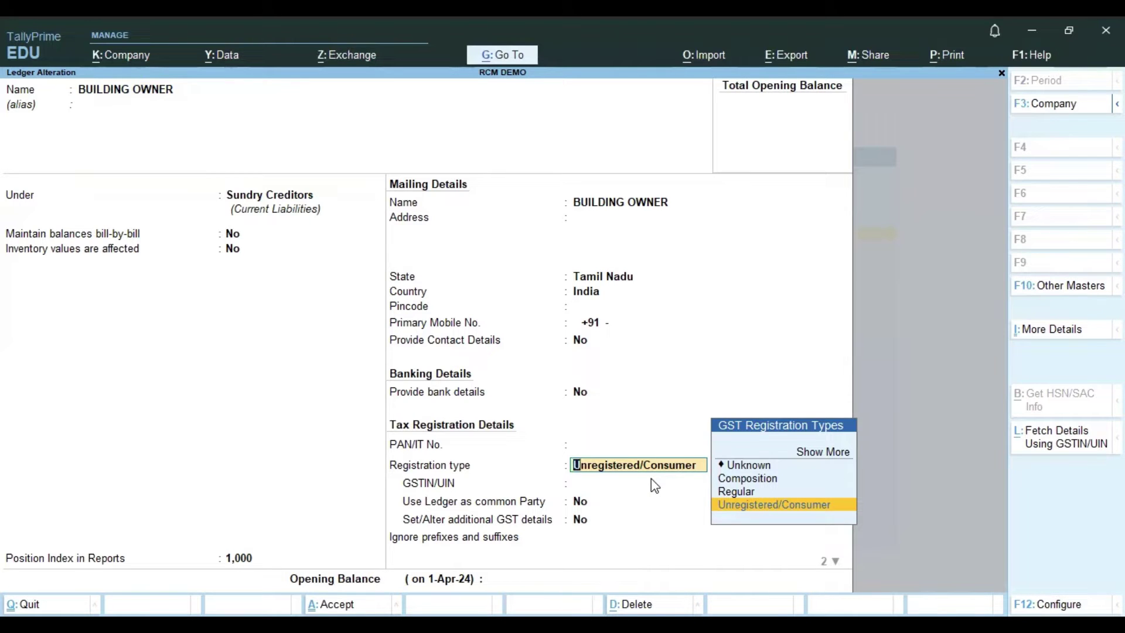
{"action": "key", "text": "Escape"}
{"action": "key", "text": "y"}
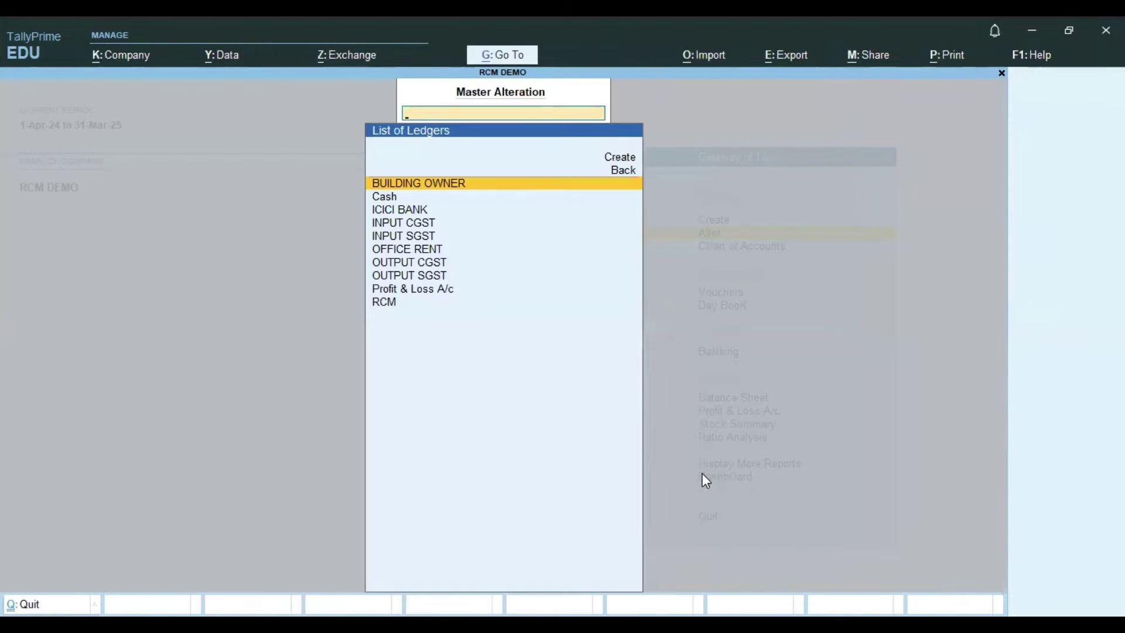
{"action": "key", "text": "Down"}
{"action": "key", "text": "Down"}
{"action": "key", "text": "Down"}
{"action": "key", "text": "Down"}
{"action": "key", "text": "Down"}
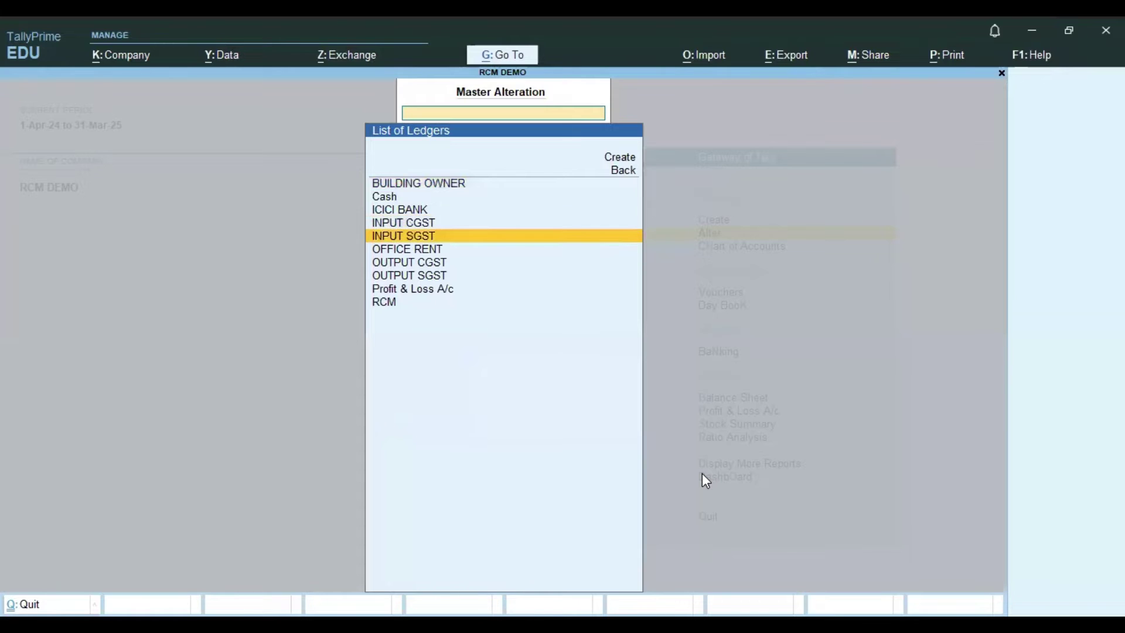
{"action": "key", "text": "Return"}
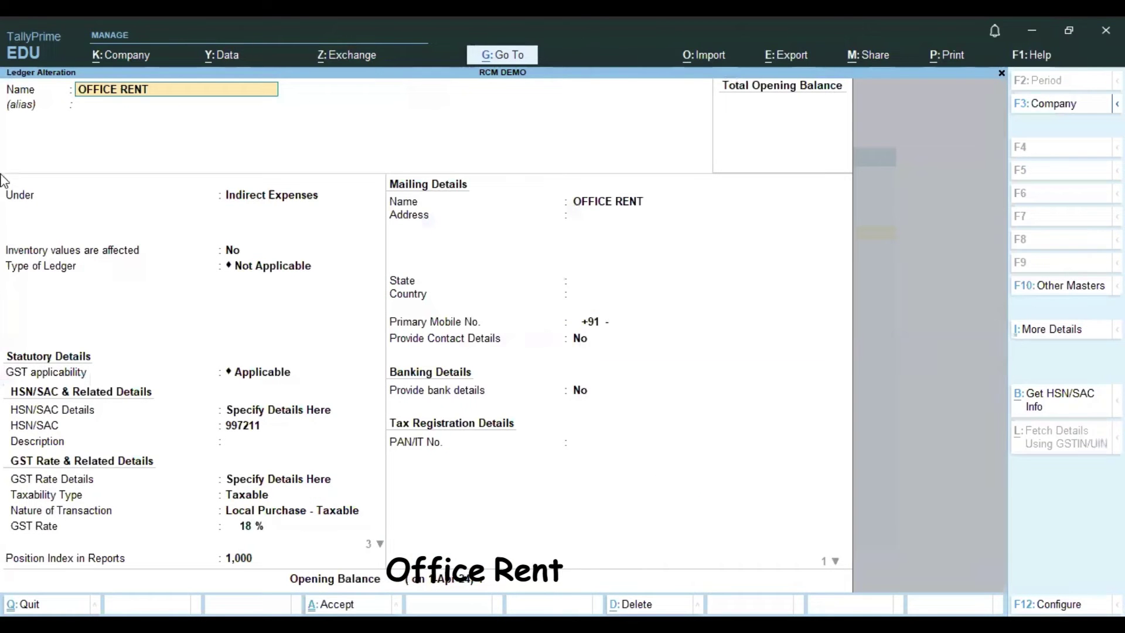
Give OFFICE RENT HSN/SAC 997211, Local Purchase - Taxable 18%, reverse charge Yes, ITC Yes, Services.
{"action": "left_click", "coordinate": [256, 412]}
{"action": "key", "text": "Return"}
{"action": "key", "text": "Return"}
{"action": "key", "text": "Return"}
{"action": "key", "text": "Return"}
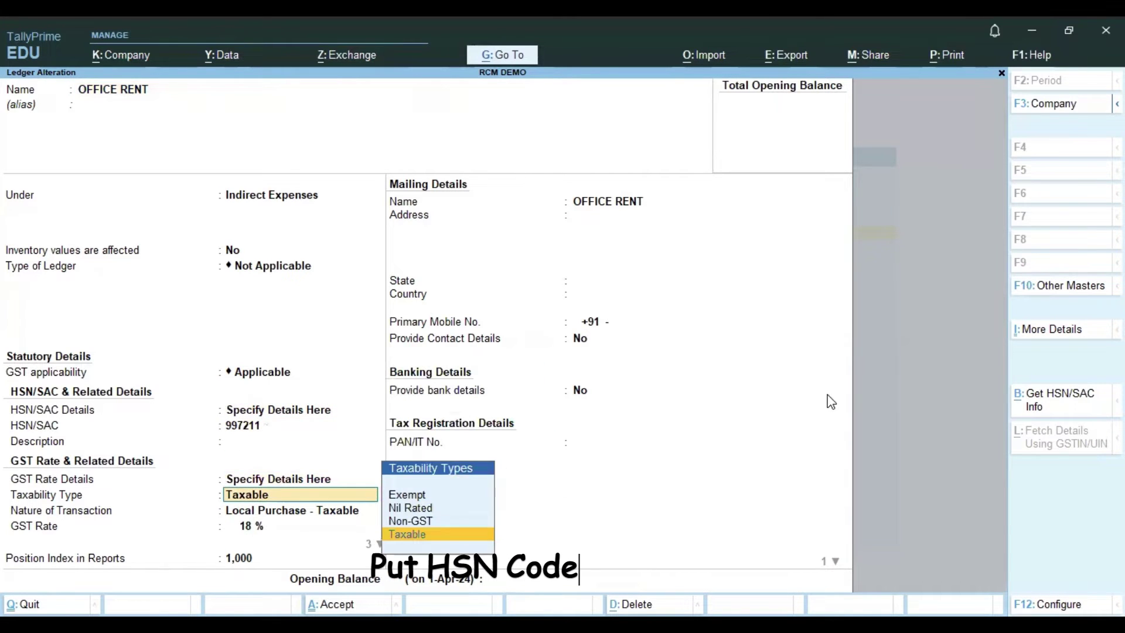
{"action": "key", "text": "Return"}
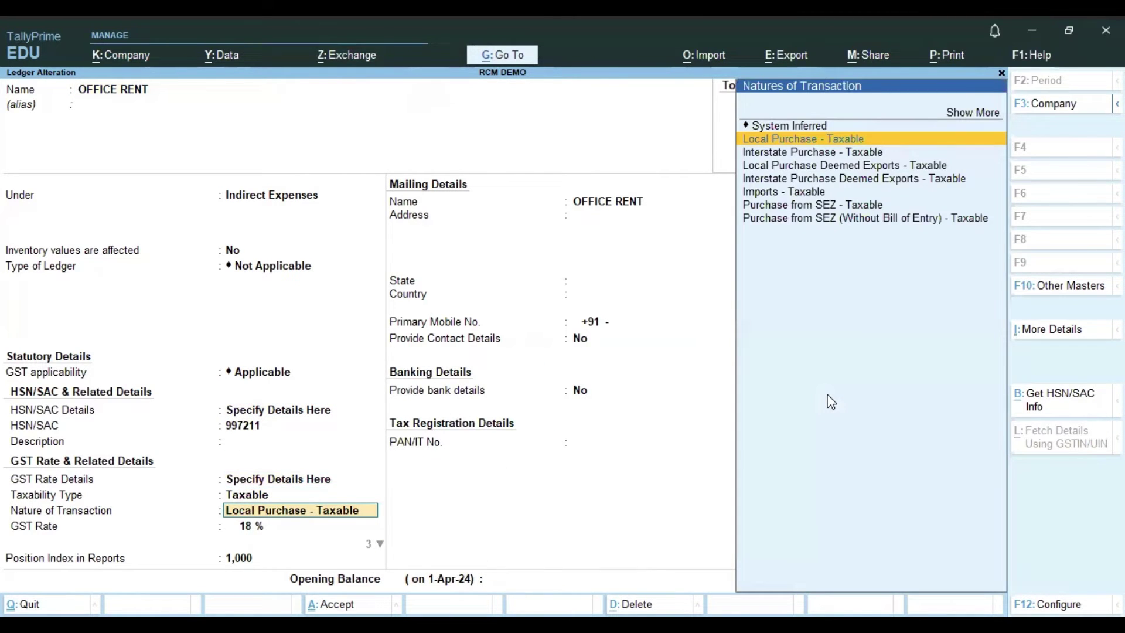
{"action": "key", "text": "Return"}
{"action": "key", "text": "Return"}
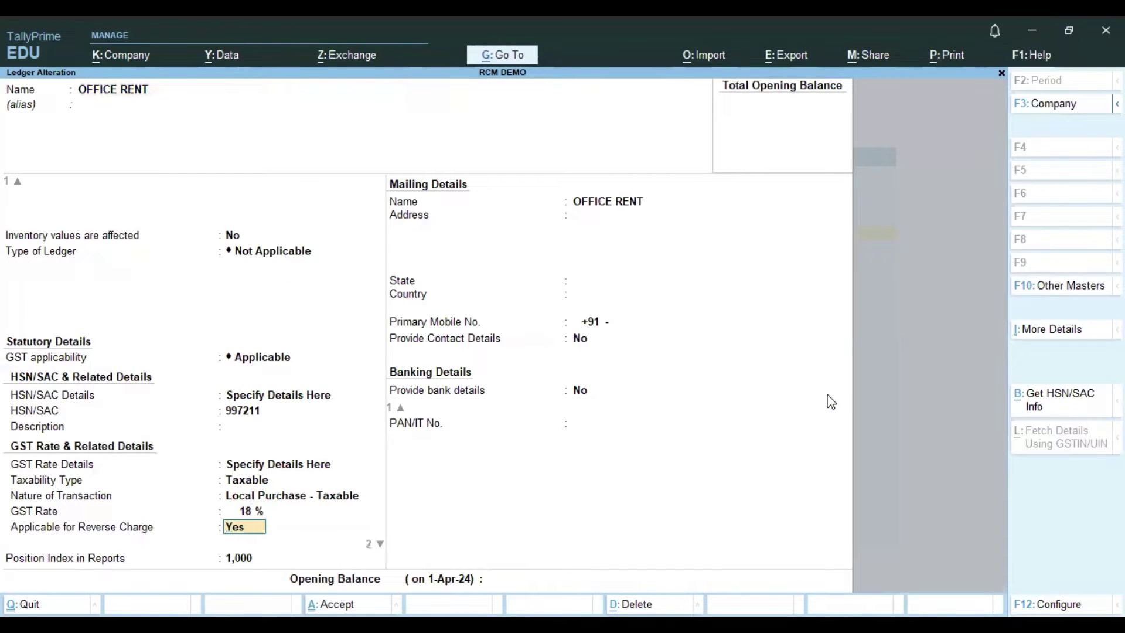
{"action": "key", "text": "Return"}
{"action": "key", "text": "Return"}
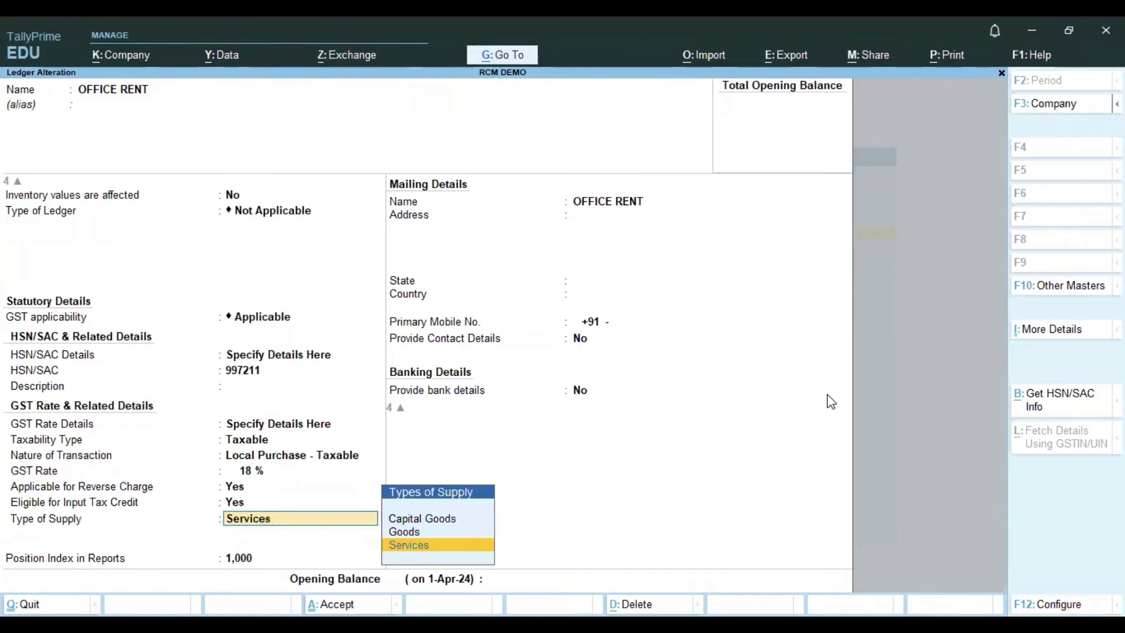
{"action": "key", "text": "Return"}
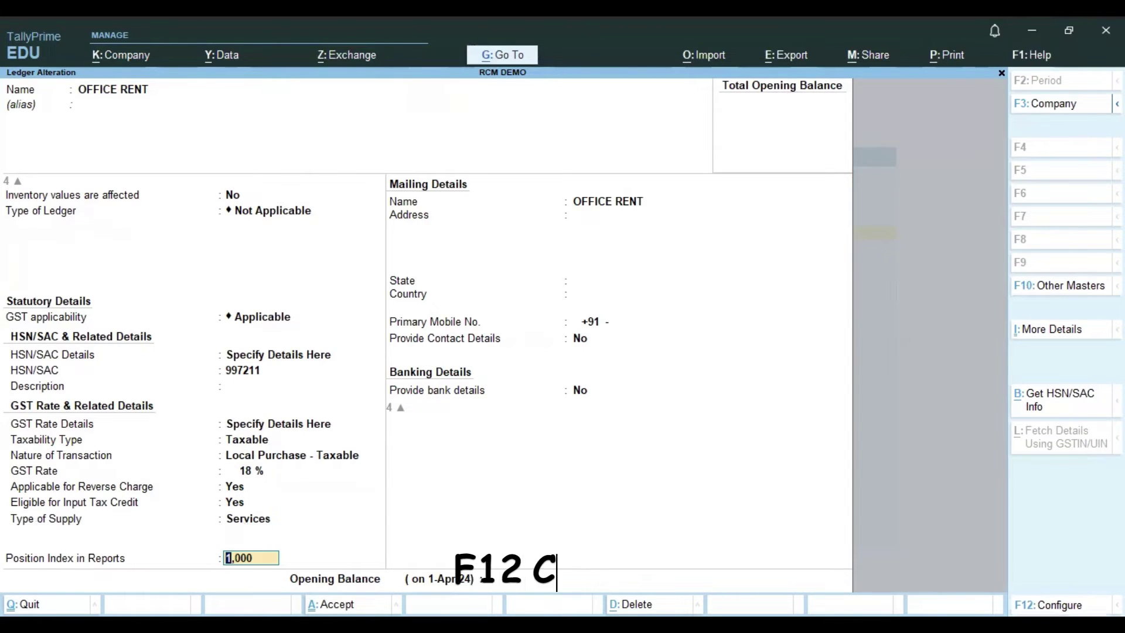
{"action": "key", "text": "F12"}
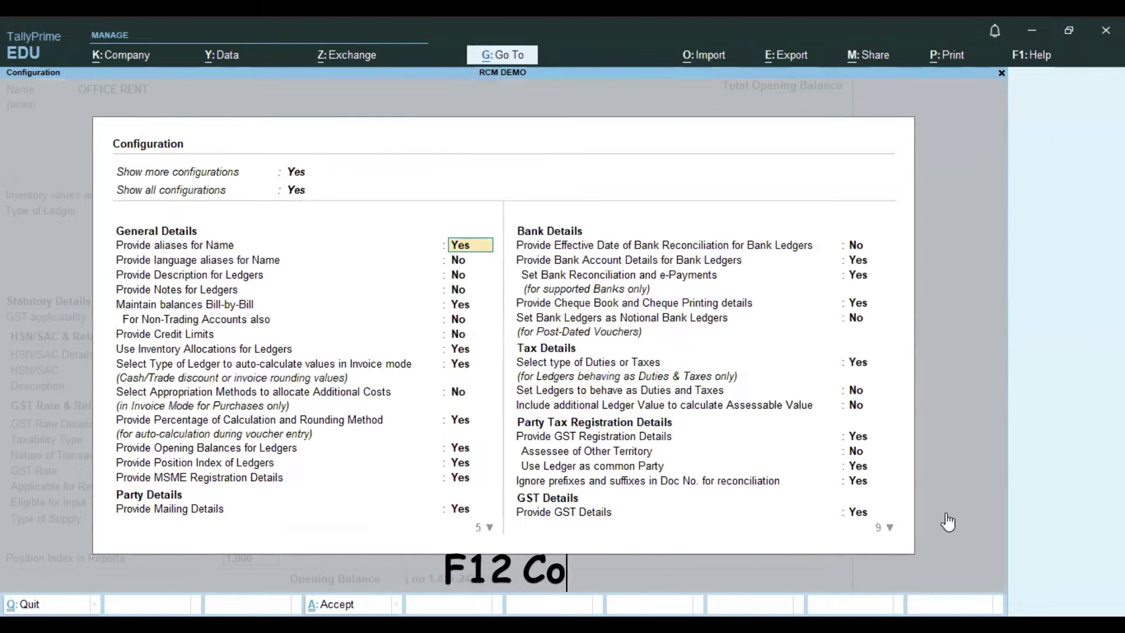
Turn on reverse charge calculation and input tax credit eligibility in configuration, then save OFFICE RENT.
{"action": "key", "text": "Down"}
{"action": "key", "text": "Down"}
{"action": "key", "text": "Down"}
{"action": "key", "text": "Down"}
{"action": "key", "text": "Down"}
{"action": "key", "text": "Down"}
{"action": "key", "text": "Down"}
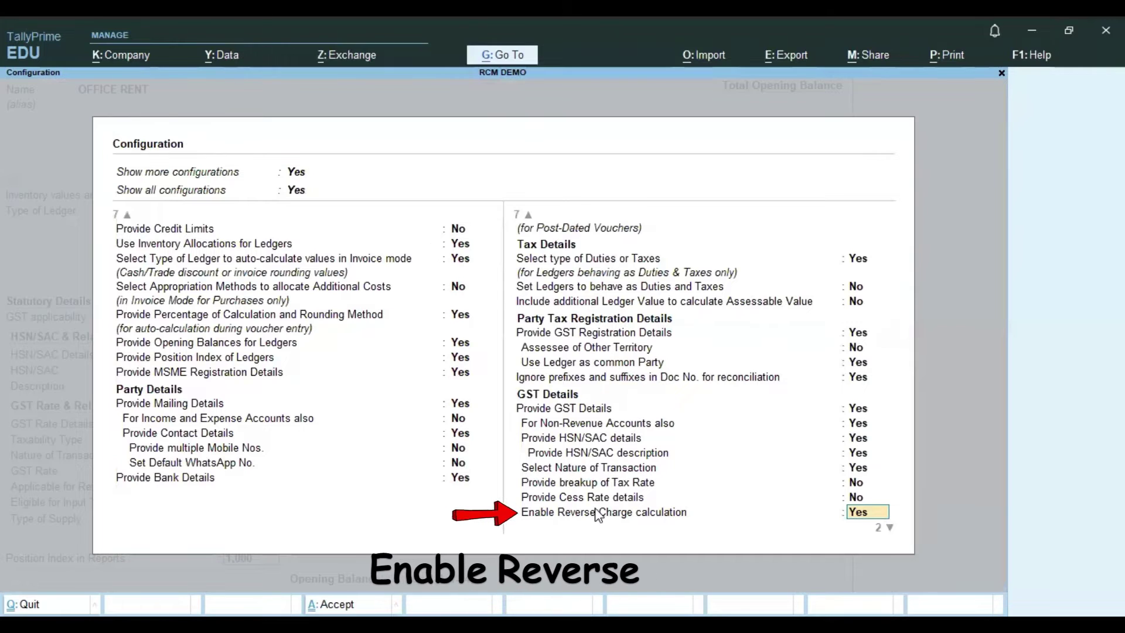
{"action": "key", "text": "Down"}
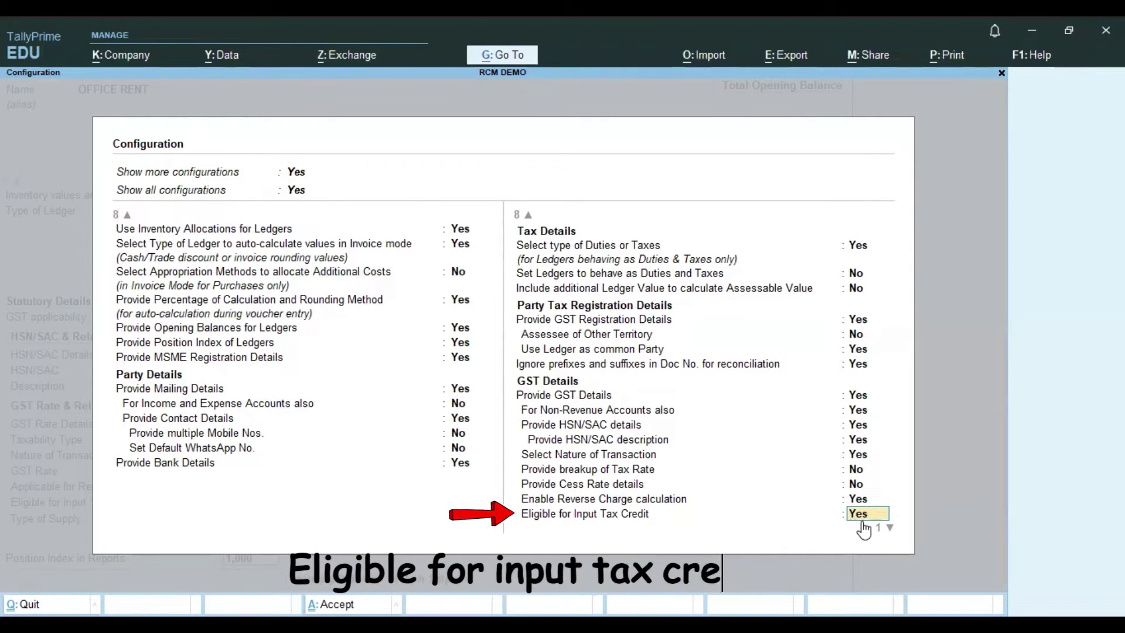
{"action": "key", "text": "ctrl+a"}
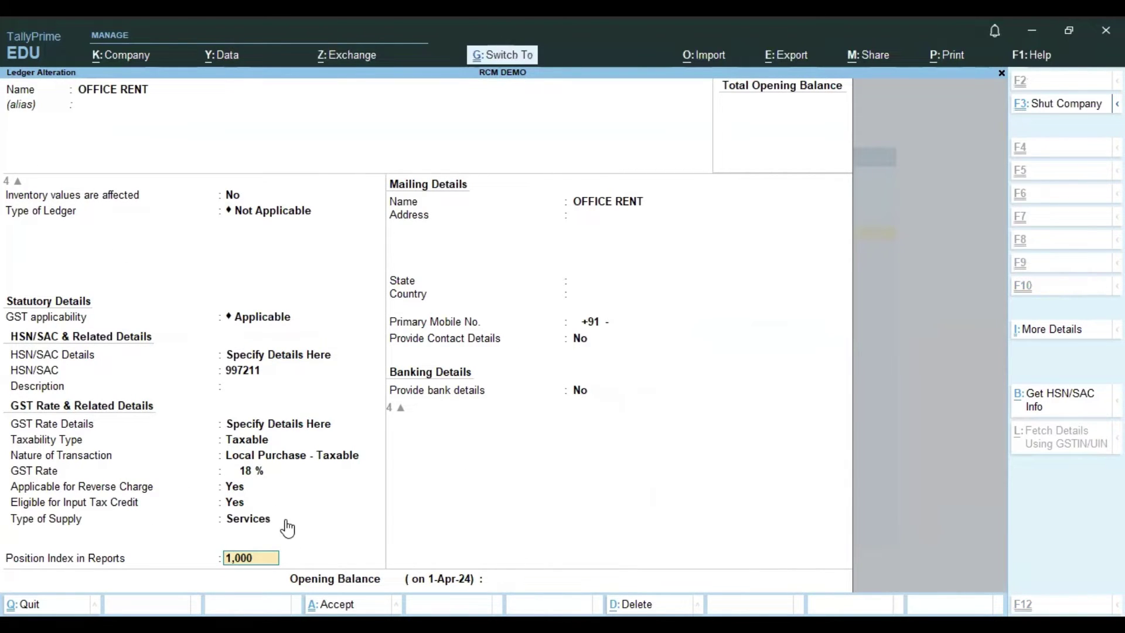
{"action": "key", "text": "ctrl+a"}
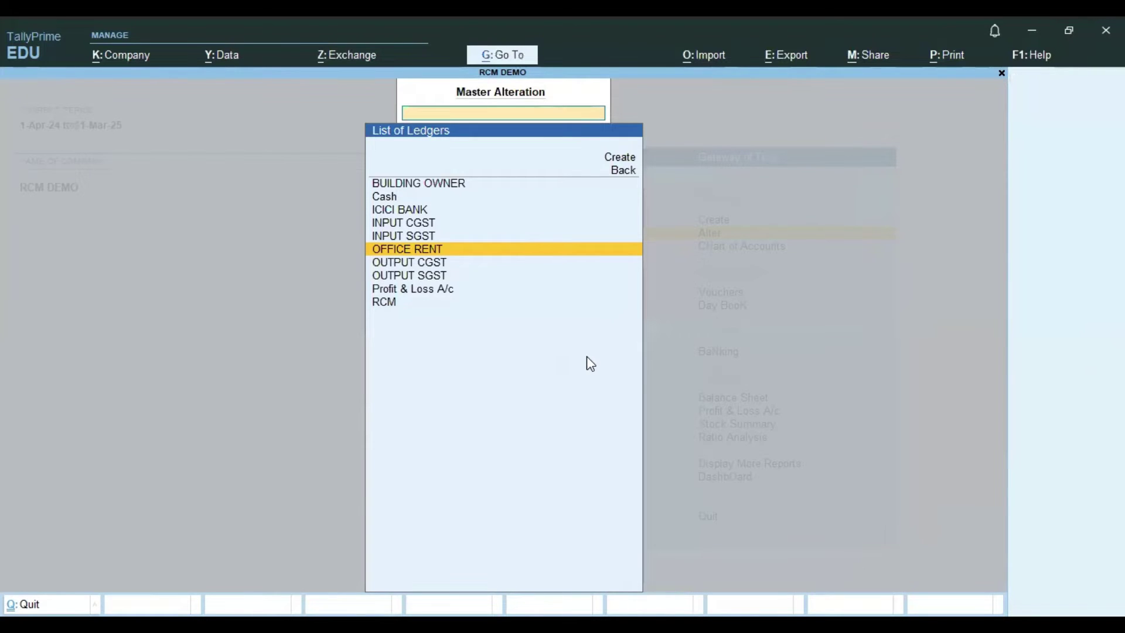
Inspect the RCM ledger under Duties & Taxes without changes and exit to the Gateway of Tally.
{"action": "key", "text": "Down"}
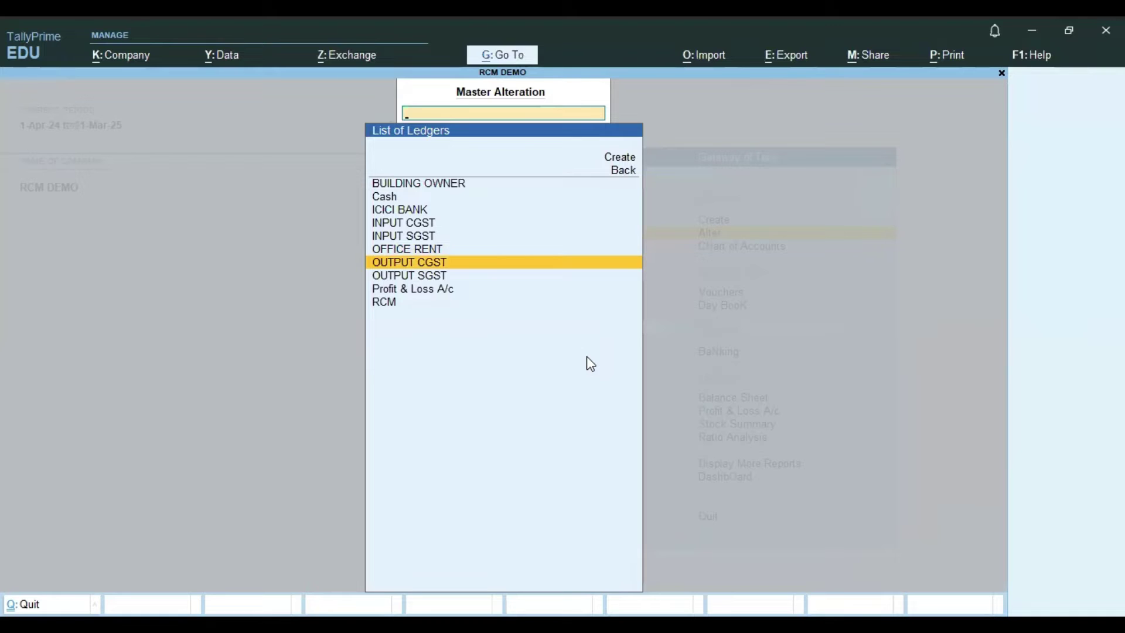
{"action": "key", "text": "Down"}
{"action": "key", "text": "Down"}
{"action": "key", "text": "Down"}
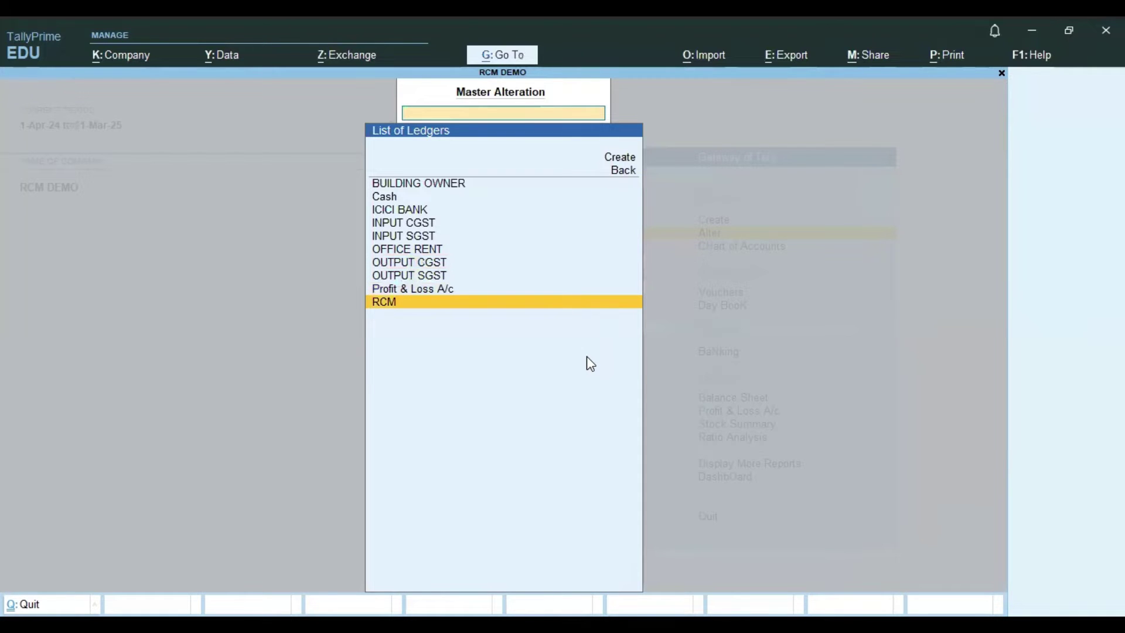
{"action": "key", "text": "Return"}
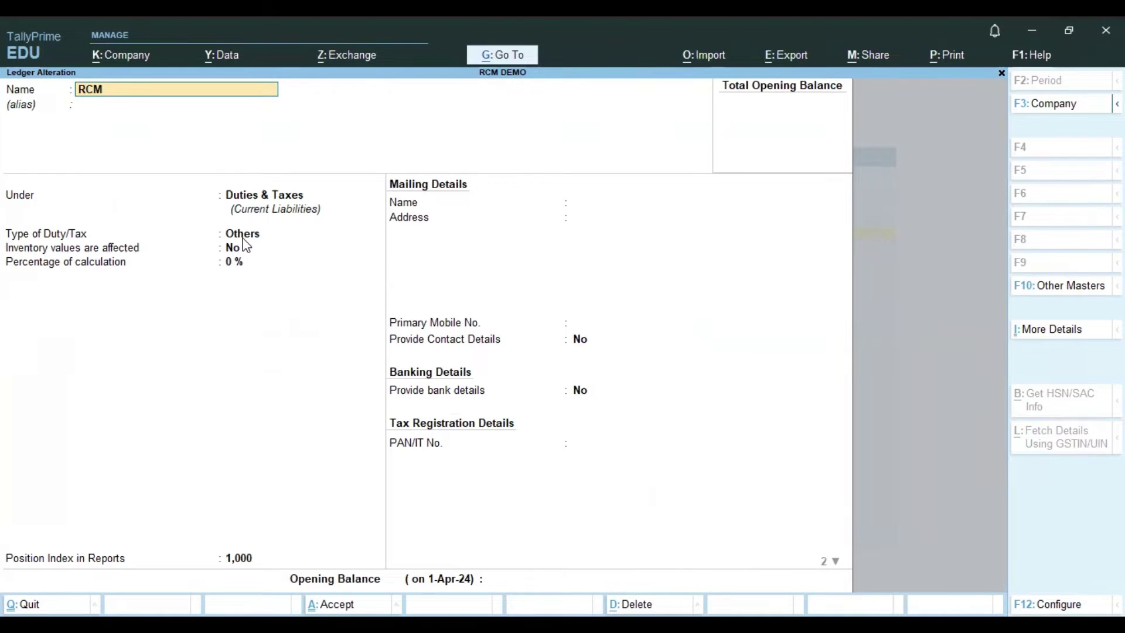
{"action": "key", "text": "BackSpace"}
{"action": "key", "text": "Escape"}
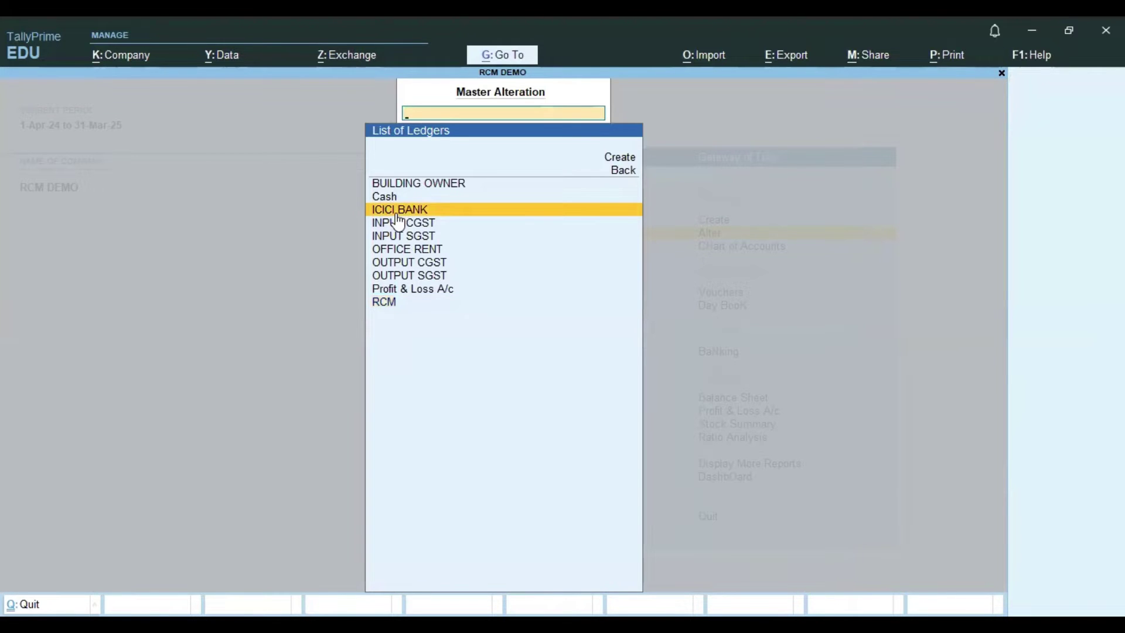
{"action": "key", "text": "Escape"}
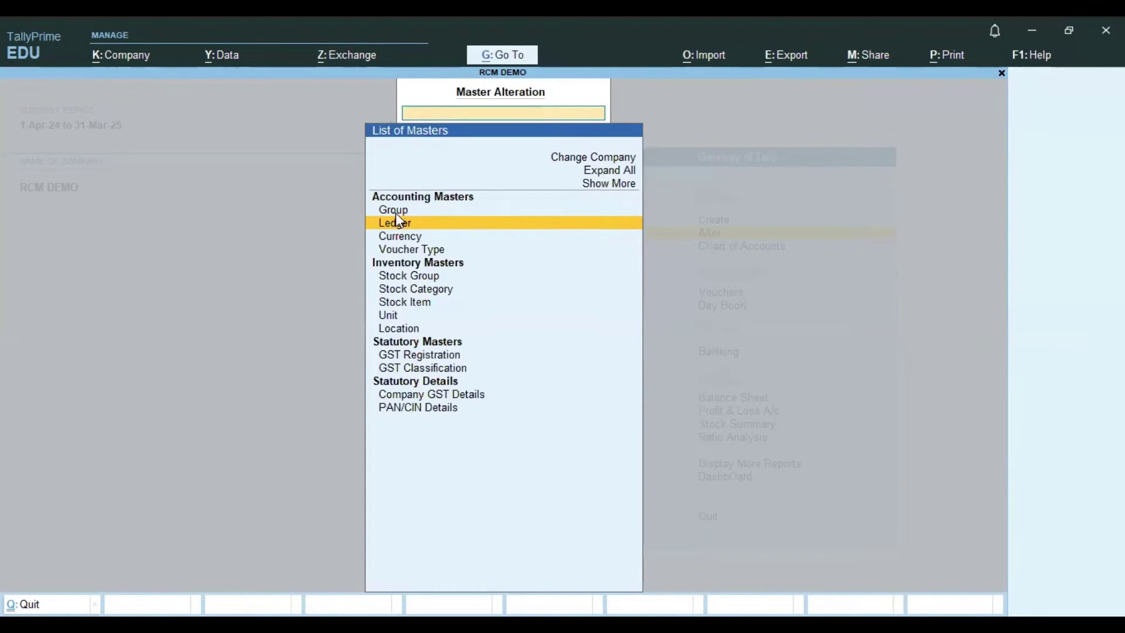
{"action": "key", "text": "Escape"}
{"action": "key", "text": "Escape"}
{"action": "key", "text": "Escape"}
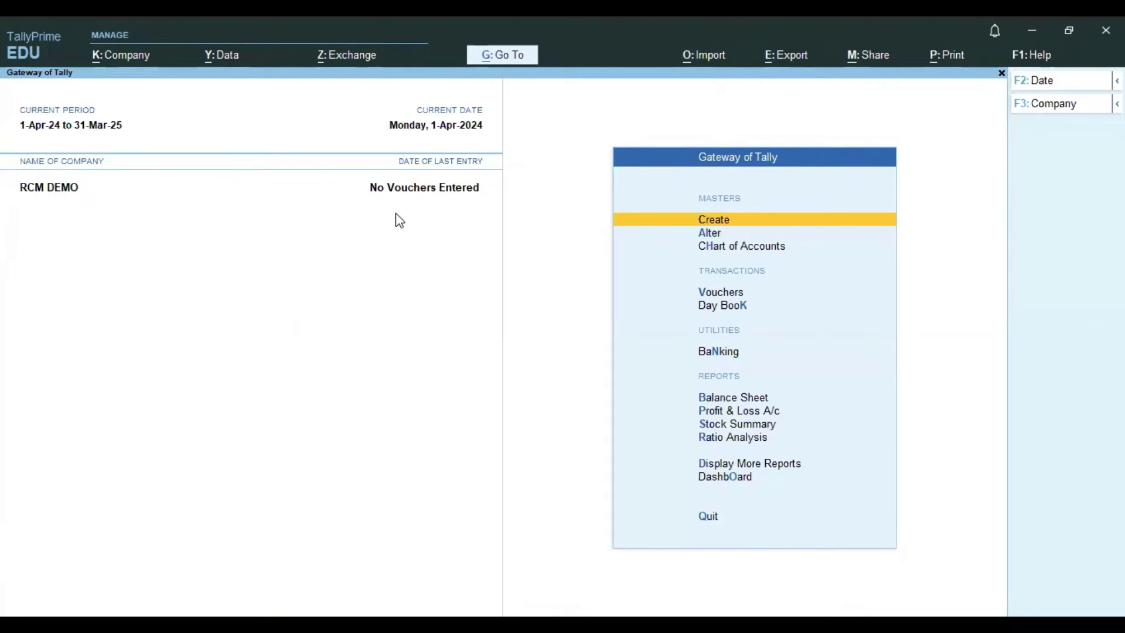
{"action": "key", "text": "Down"}
{"action": "key", "text": "Down"}
{"action": "key", "text": "Down"}
{"action": "key", "text": "Down"}
Start a new Journal voucher dated 31-Oct-24.
{"action": "key", "text": "Up"}
{"action": "key", "text": "Return"}
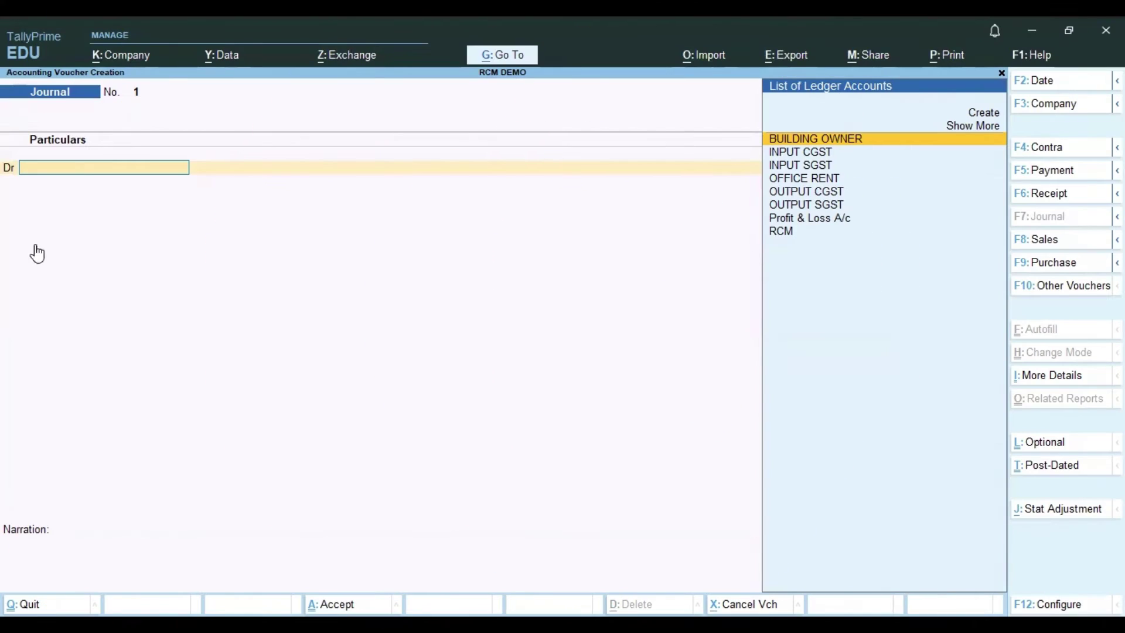
{"action": "key", "text": "F2"}
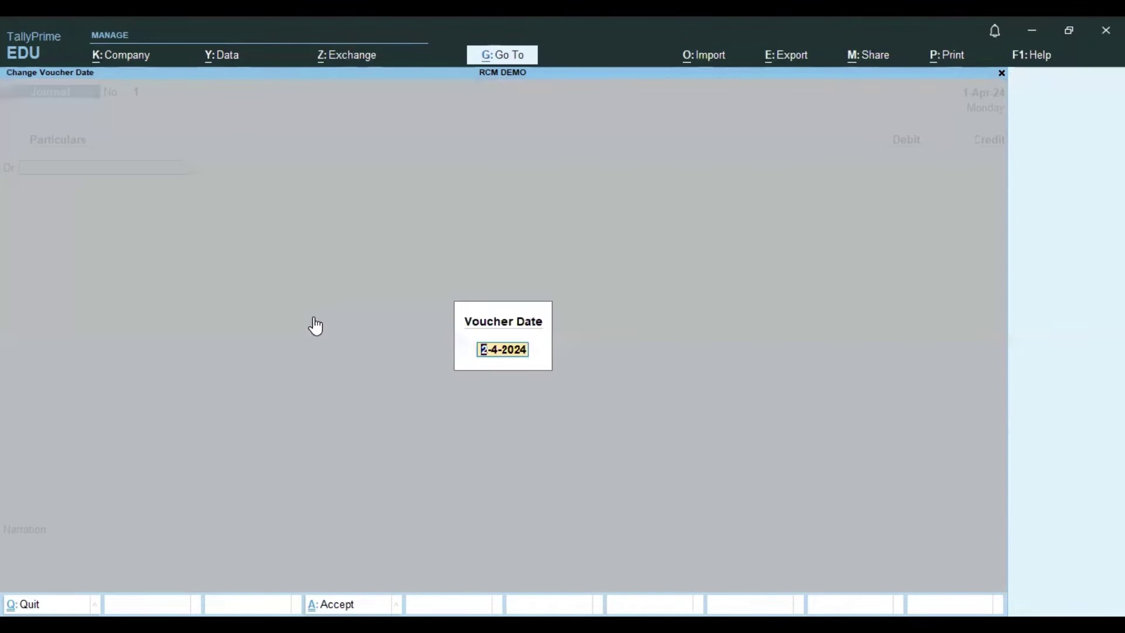
{"action": "type", "text": "31.10.24"}
{"action": "key", "text": "Return"}
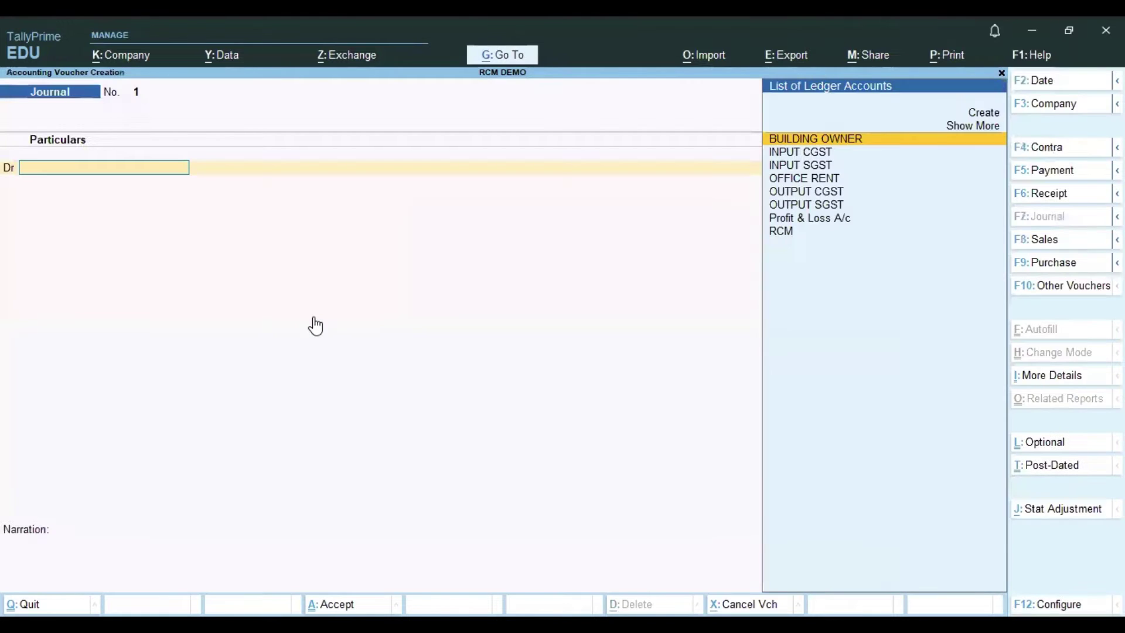
Debit OFFICE RENT and credit BUILDING OWNER 30,000, narrate 'FOR OCT 2024', and save.
{"action": "key", "text": "Down"}
{"action": "key", "text": "Down"}
{"action": "key", "text": "Down"}
{"action": "key", "text": "Return"}
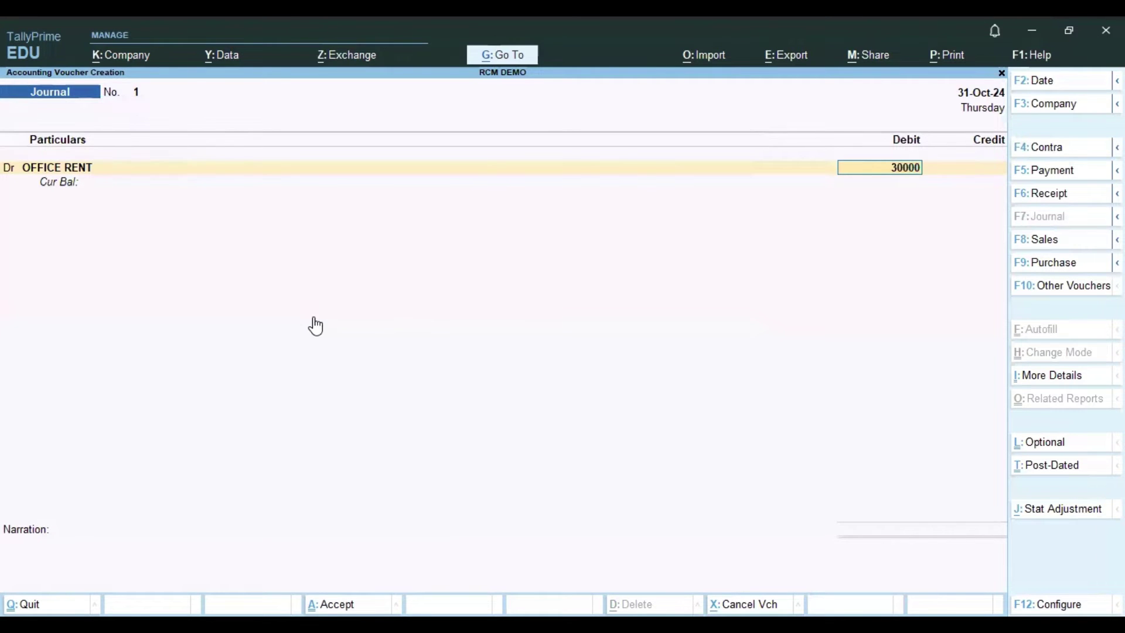
{"action": "key", "text": "Return"}
{"action": "key", "text": "Return"}
{"action": "key", "text": "Return"}
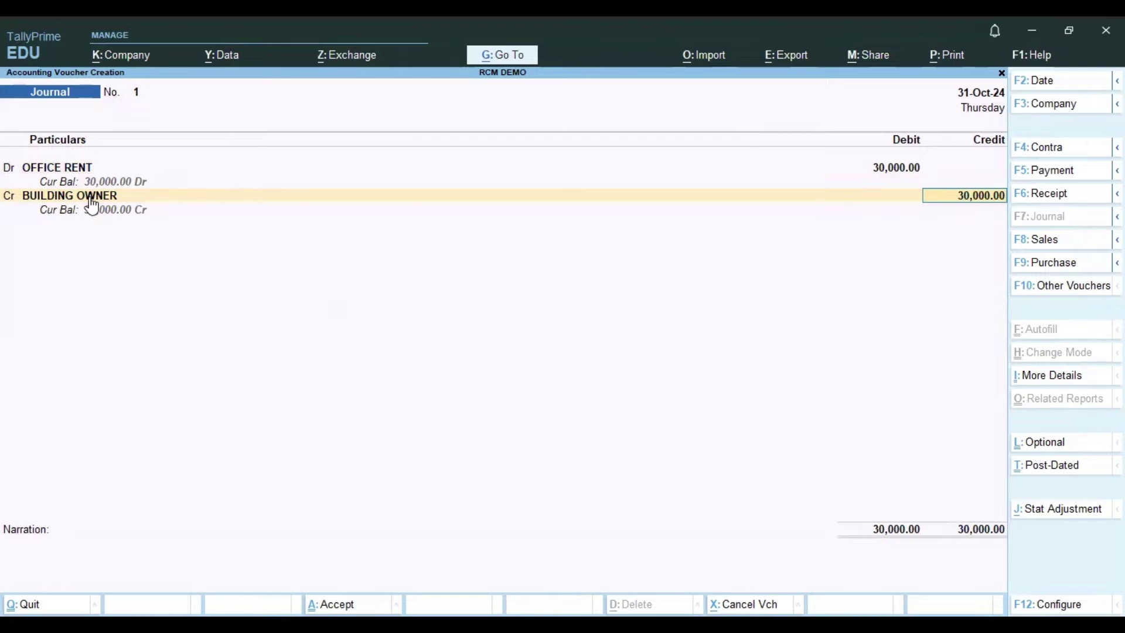
{"action": "key", "text": "Return"}
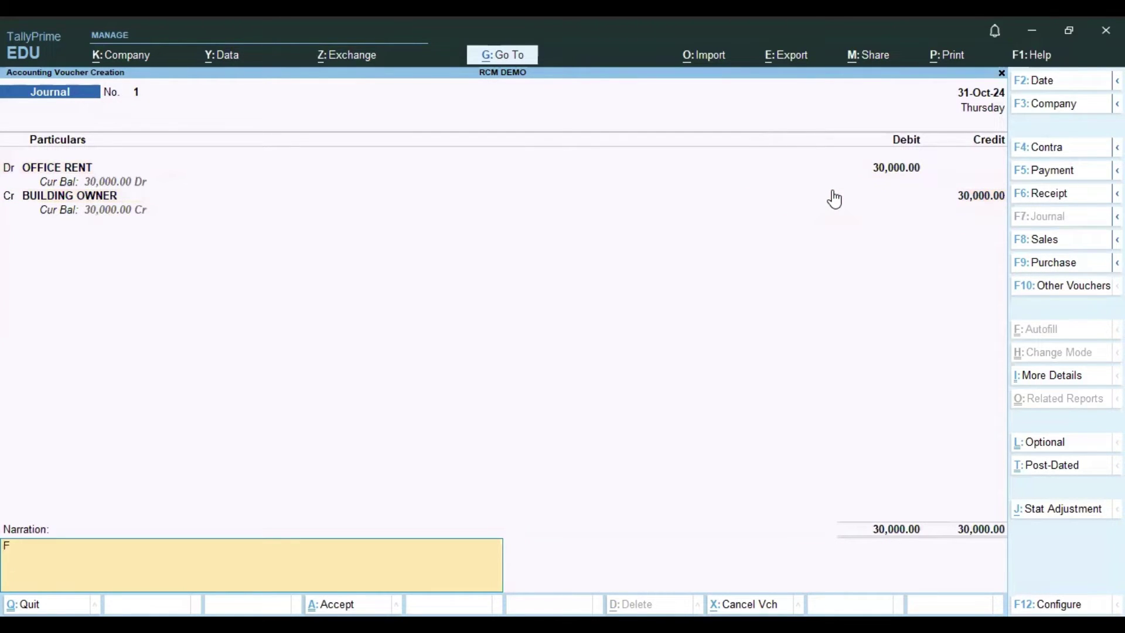
{"action": "type", "text": "FOR OCT 2024"}
{"action": "key", "text": "Return"}
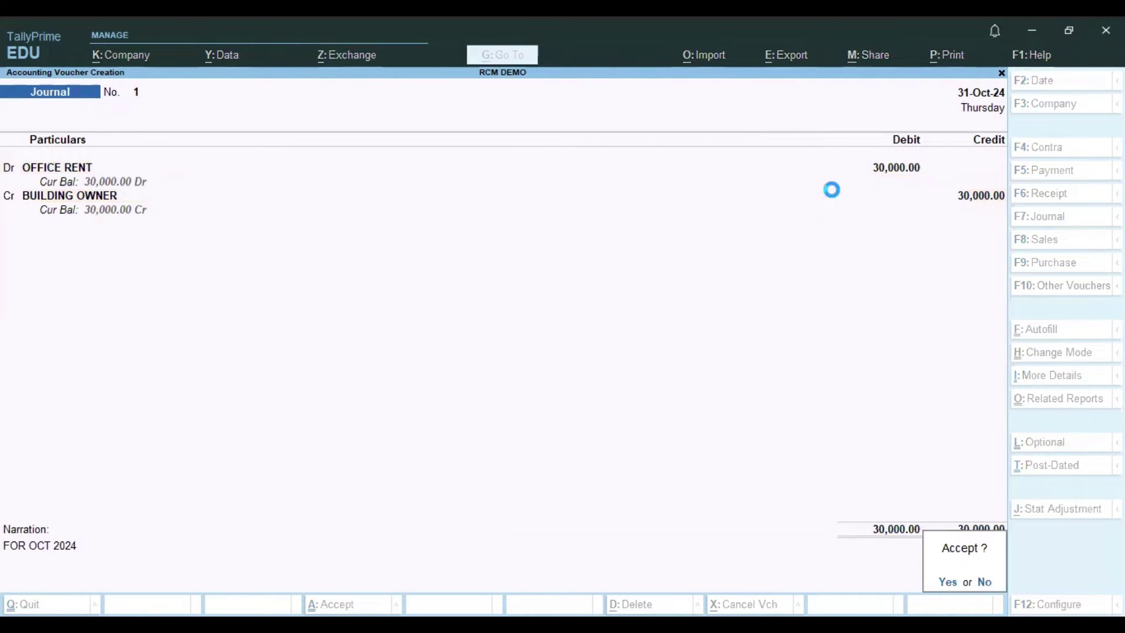
{"action": "key", "text": "Return"}
{"action": "key", "text": "Escape"}
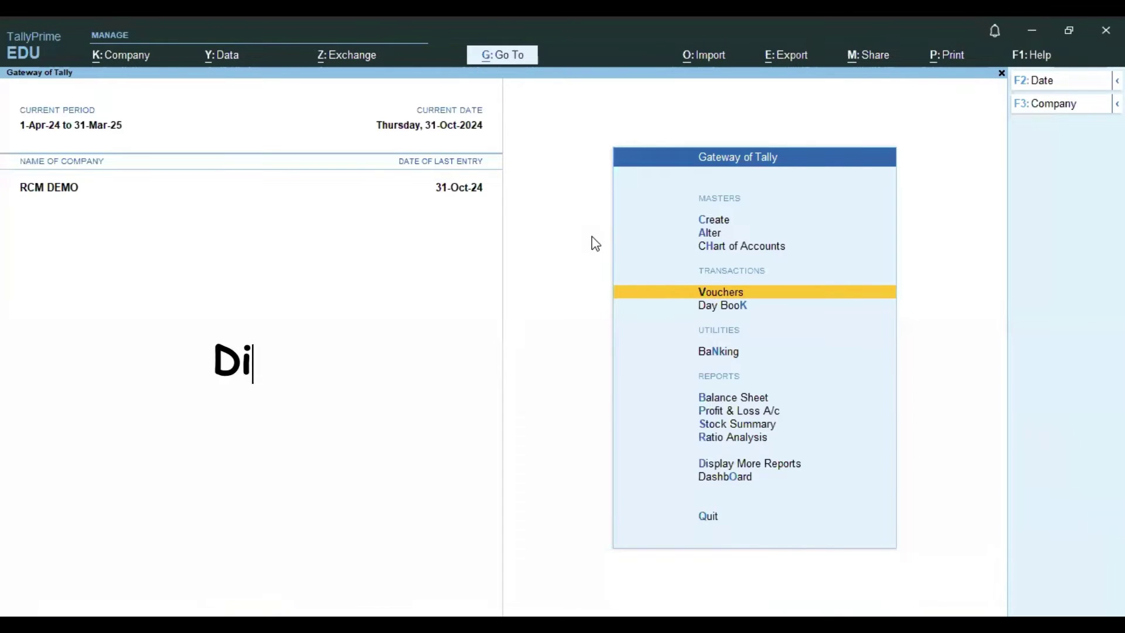
Open the GSTR-3B report for the period 1-Oct to 31-Oct 2024.
{"action": "key", "text": "d"}
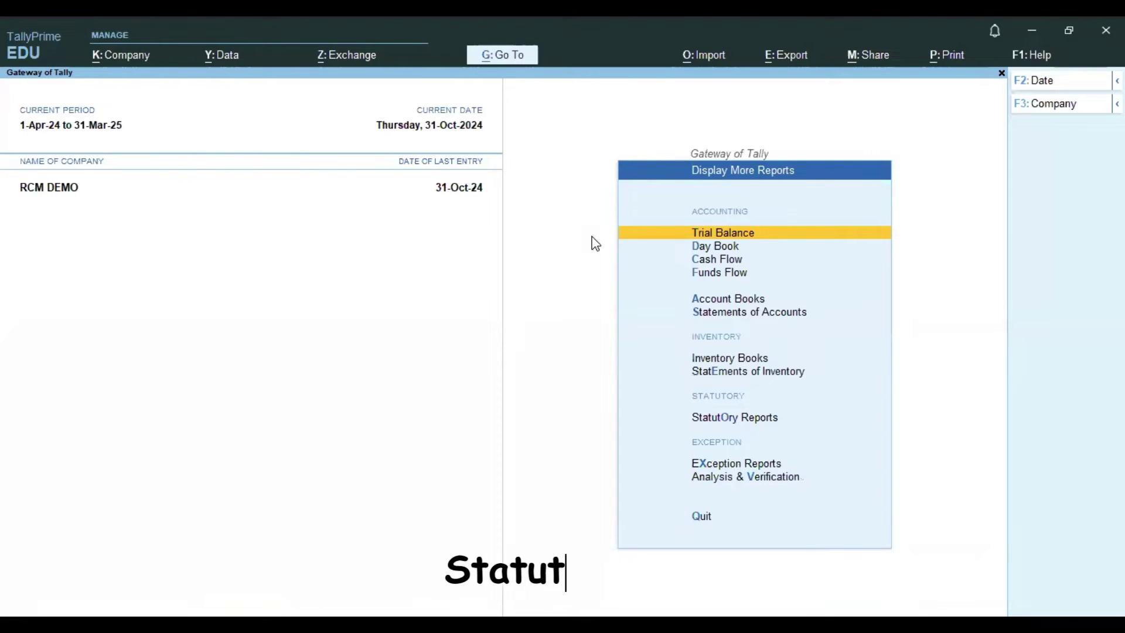
{"action": "key", "text": "o"}
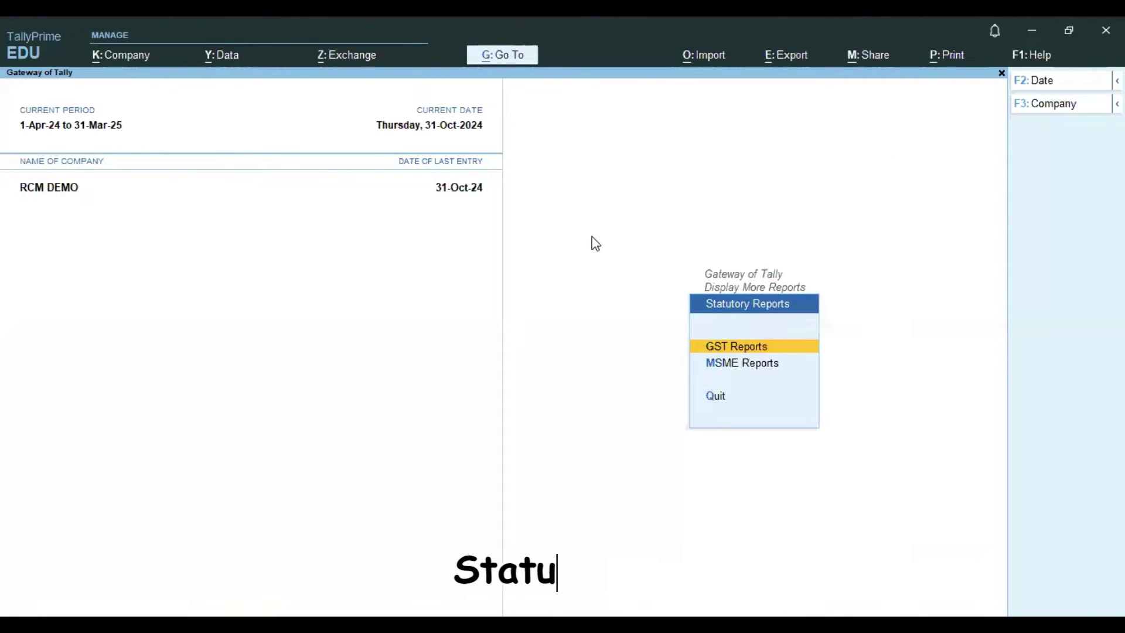
{"action": "key", "text": "Return"}
{"action": "key", "text": "Down"}
{"action": "key", "text": "Down"}
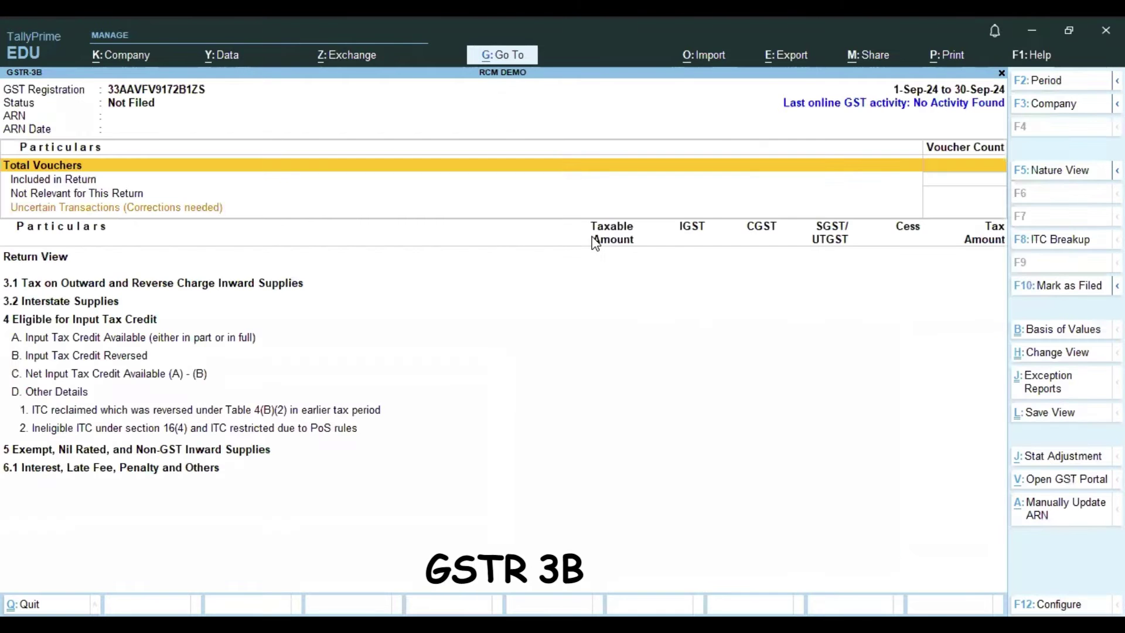
{"action": "key", "text": "F2"}
{"action": "type", "text": "OC"}
{"action": "key", "text": "Return"}
{"action": "key", "text": "BackSpace"}
{"action": "type", "text": "OCT"}
{"action": "key", "text": "Return"}
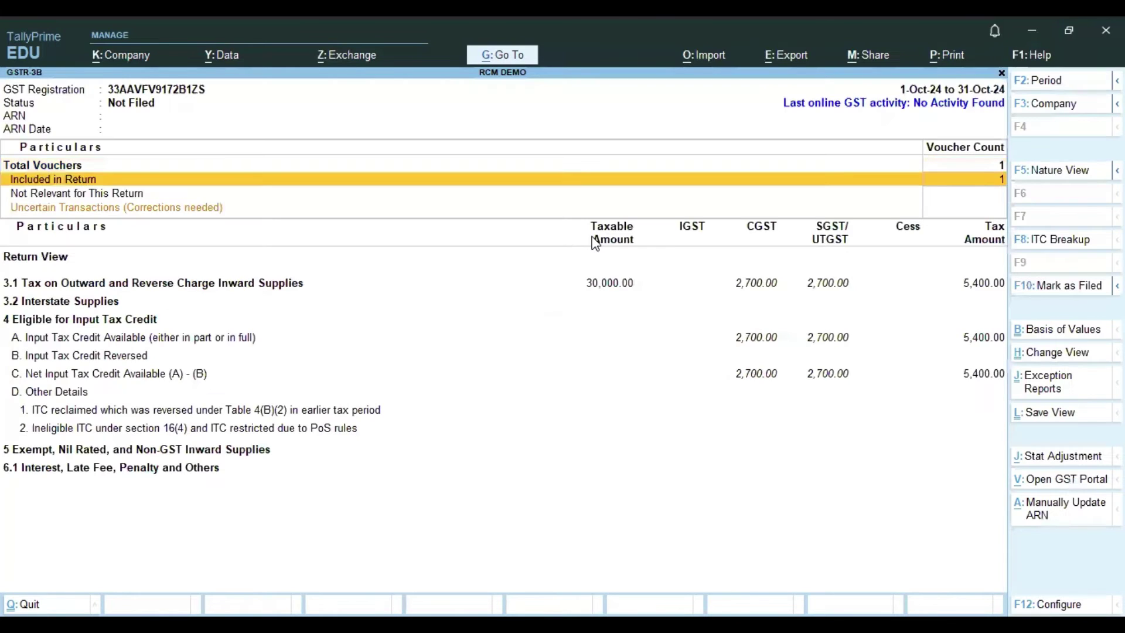
Review the detailed GSTR-3B rows: 30,000 reverse-charge supplies with 2,700 CGST and SGST each.
{"action": "key", "text": "Down"}
{"action": "key", "text": "Up"}
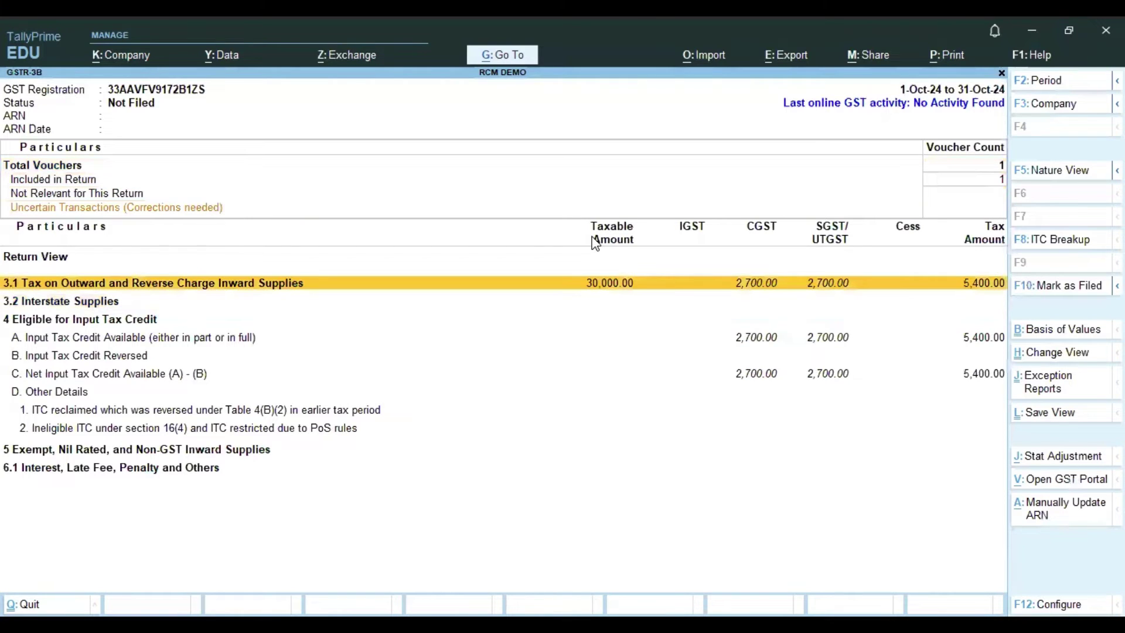
{"action": "key", "text": "alt+F1"}
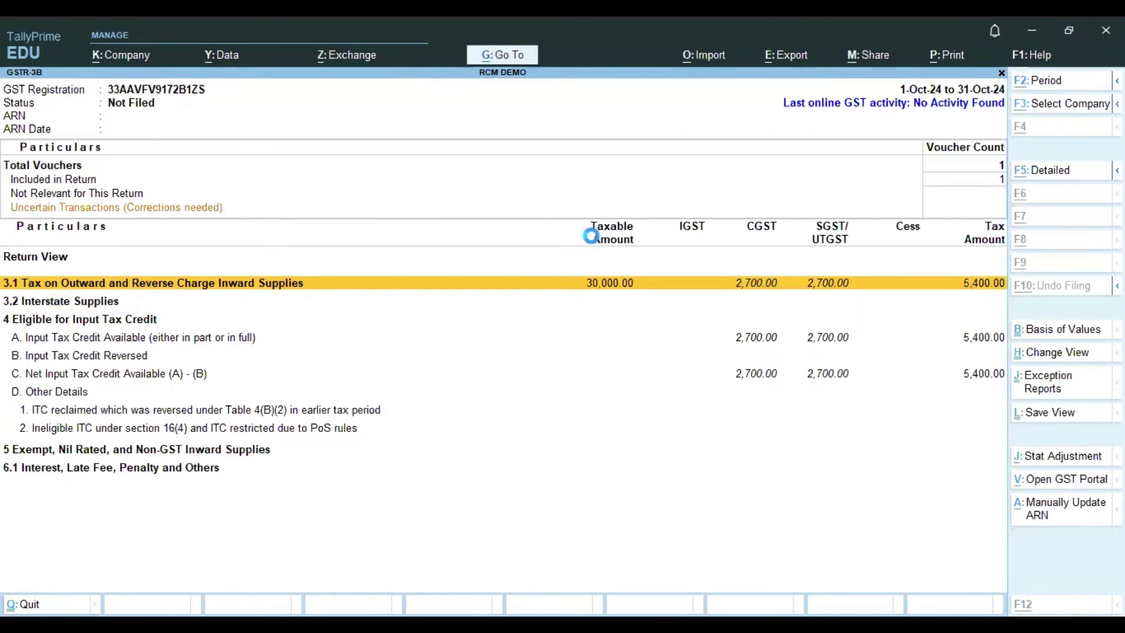
{"action": "key", "text": "Down"}
{"action": "key", "text": "Down"}
{"action": "key", "text": "Down"}
{"action": "key", "text": "Down"}
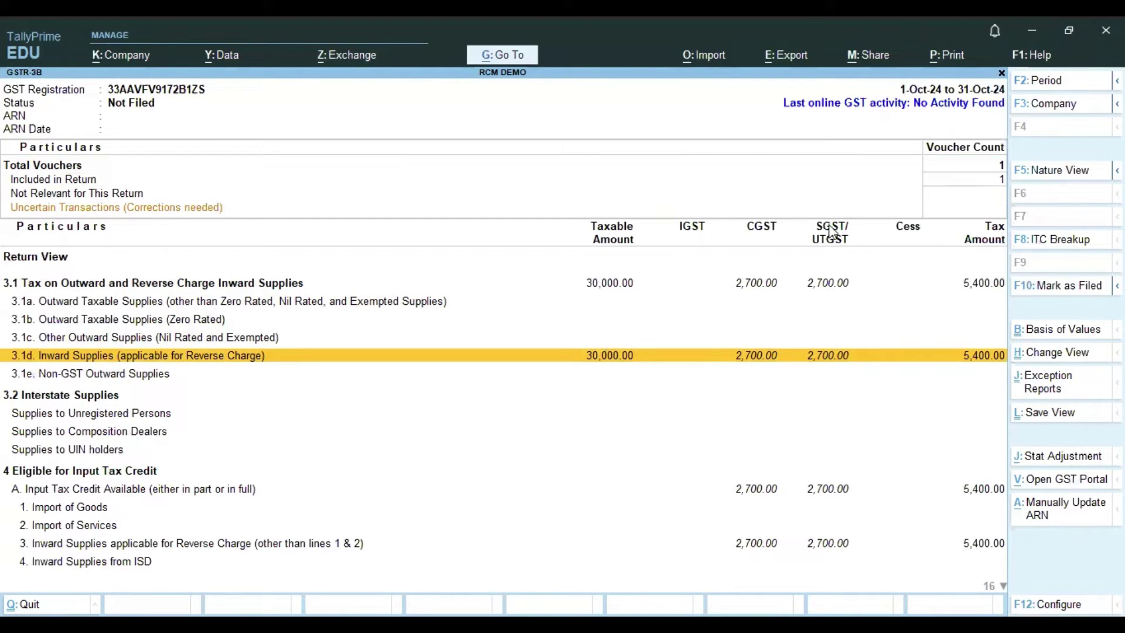
{"action": "key", "text": "Down"}
{"action": "key", "text": "Down"}
{"action": "key", "text": "Down"}
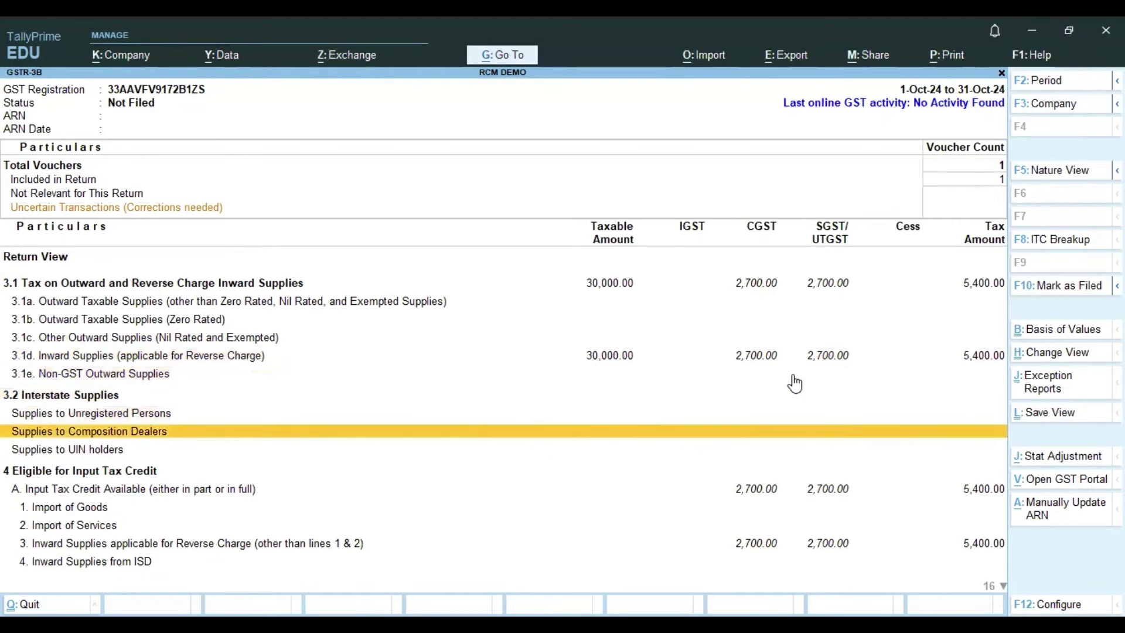
{"action": "key", "text": "Down"}
{"action": "key", "text": "Down"}
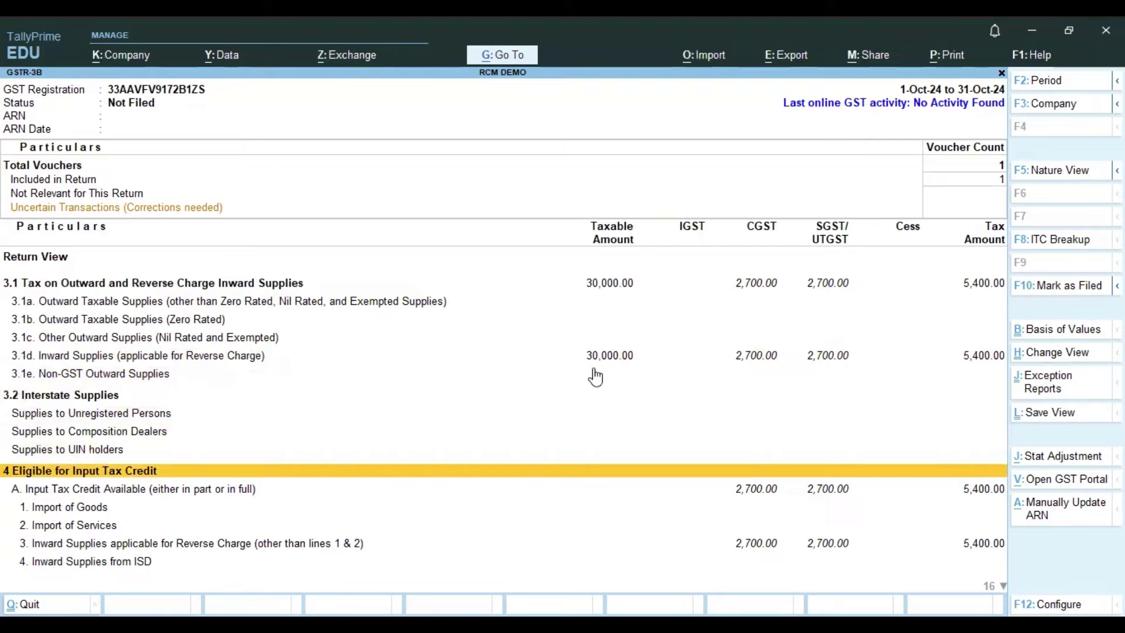
{"action": "key", "text": "Down"}
{"action": "key", "text": "Down"}
{"action": "key", "text": "Down"}
{"action": "key", "text": "Down"}
{"action": "key", "text": "Down"}
{"action": "key", "text": "Down"}
{"action": "key", "text": "Down"}
{"action": "key", "text": "Down"}
{"action": "key", "text": "Down"}
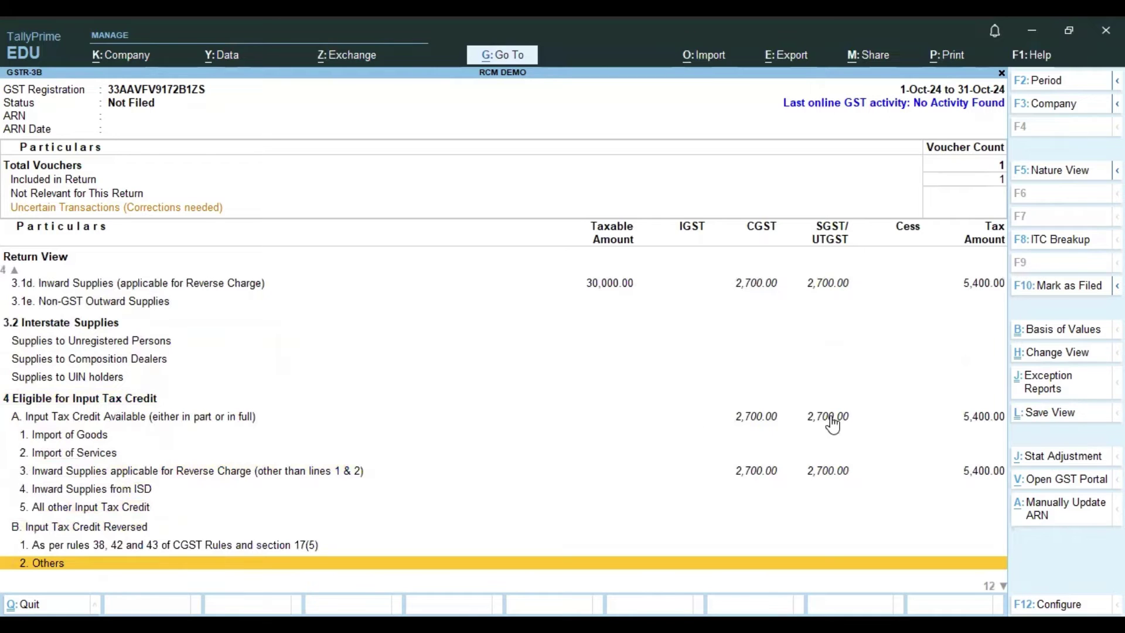
{"action": "key", "text": "Down"}
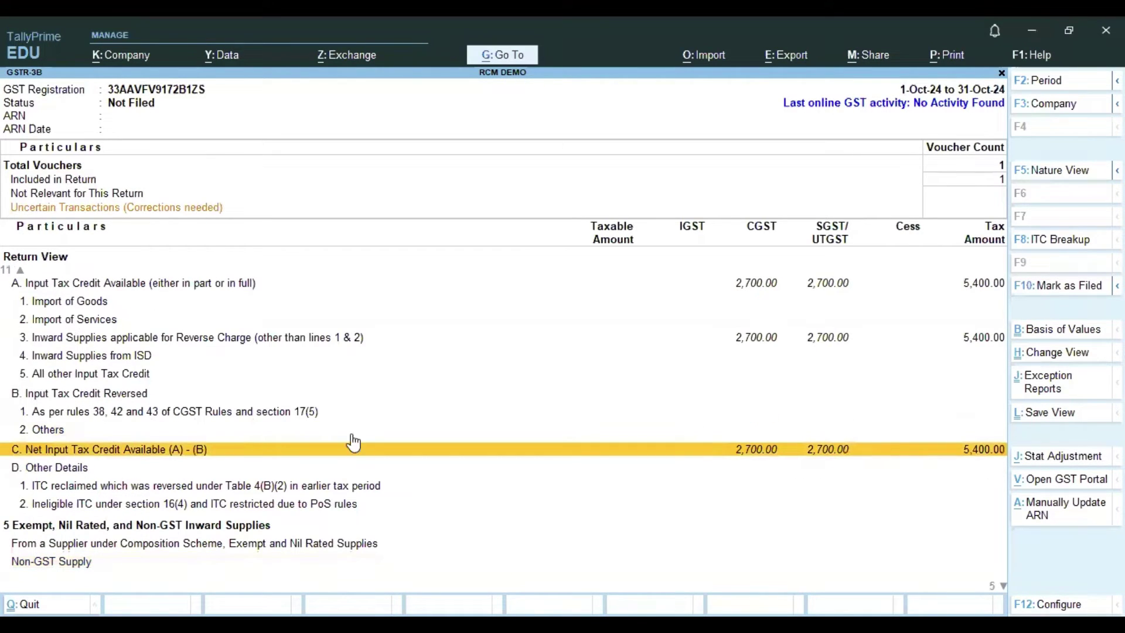
{"action": "key", "text": "Up"}
{"action": "key", "text": "Up"}
{"action": "key", "text": "Up"}
{"action": "key", "text": "Up"}
{"action": "key", "text": "Up"}
{"action": "key", "text": "Up"}
{"action": "key", "text": "Up"}
{"action": "key", "text": "Up"}
{"action": "key", "text": "Up"}
{"action": "key", "text": "Up"}
{"action": "key", "text": "Up"}
{"action": "key", "text": "Up"}
{"action": "key", "text": "Up"}
{"action": "key", "text": "Up"}
{"action": "key", "text": "Up"}
{"action": "key", "text": "Up"}
{"action": "key", "text": "Up"}
{"action": "key", "text": "Up"}
{"action": "key", "text": "Down"}
{"action": "key", "text": "Down"}
{"action": "key", "text": "Down"}
{"action": "key", "text": "Down"}
{"action": "key", "text": "Down"}
{"action": "key", "text": "Down"}
{"action": "key", "text": "Down"}
{"action": "key", "text": "Down"}
{"action": "key", "text": "Down"}
{"action": "key", "text": "Down"}
{"action": "key", "text": "Down"}
{"action": "key", "text": "Down"}
{"action": "key", "text": "Down"}
{"action": "key", "text": "Down"}
{"action": "key", "text": "Down"}
{"action": "key", "text": "Down"}
{"action": "key", "text": "Down"}
{"action": "key", "text": "Down"}
{"action": "key", "text": "Down"}
{"action": "key", "text": "Down"}
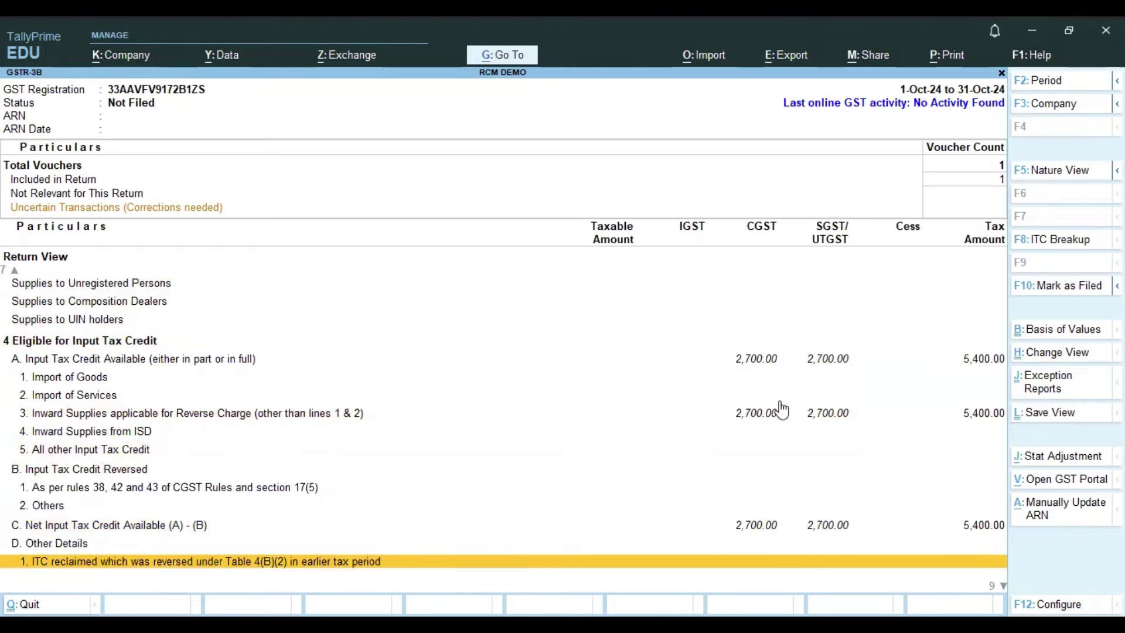
{"action": "key", "text": "Down"}
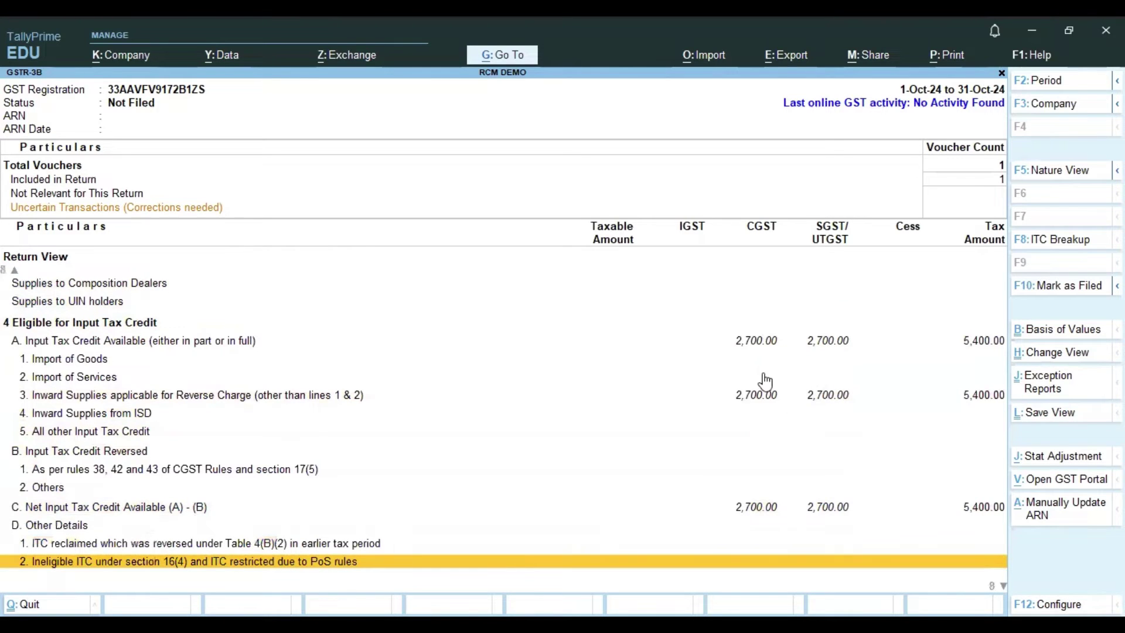
{"action": "key", "text": "Up"}
{"action": "key", "text": "Up"}
{"action": "key", "text": "Up"}
{"action": "key", "text": "Up"}
{"action": "key", "text": "Up"}
{"action": "key", "text": "Up"}
{"action": "key", "text": "Up"}
{"action": "key", "text": "Up"}
{"action": "key", "text": "Up"}
{"action": "key", "text": "Up"}
{"action": "key", "text": "Up"}
{"action": "key", "text": "Up"}
{"action": "key", "text": "Up"}
{"action": "key", "text": "Up"}
{"action": "key", "text": "Up"}
{"action": "key", "text": "Up"}
{"action": "key", "text": "Up"}
{"action": "key", "text": "Up"}
{"action": "key", "text": "Up"}
{"action": "key", "text": "Up"}
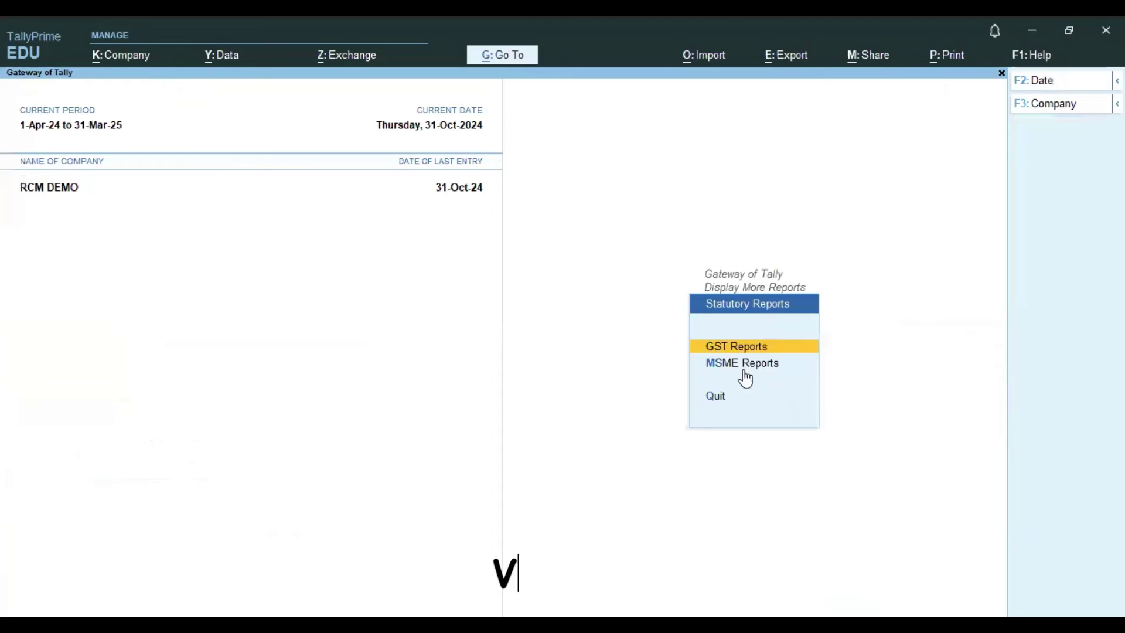
{"action": "key", "text": "Escape"}
Decline quitting TallyPrime and discard an unsaved Journal voucher.
{"action": "key", "text": "n"}
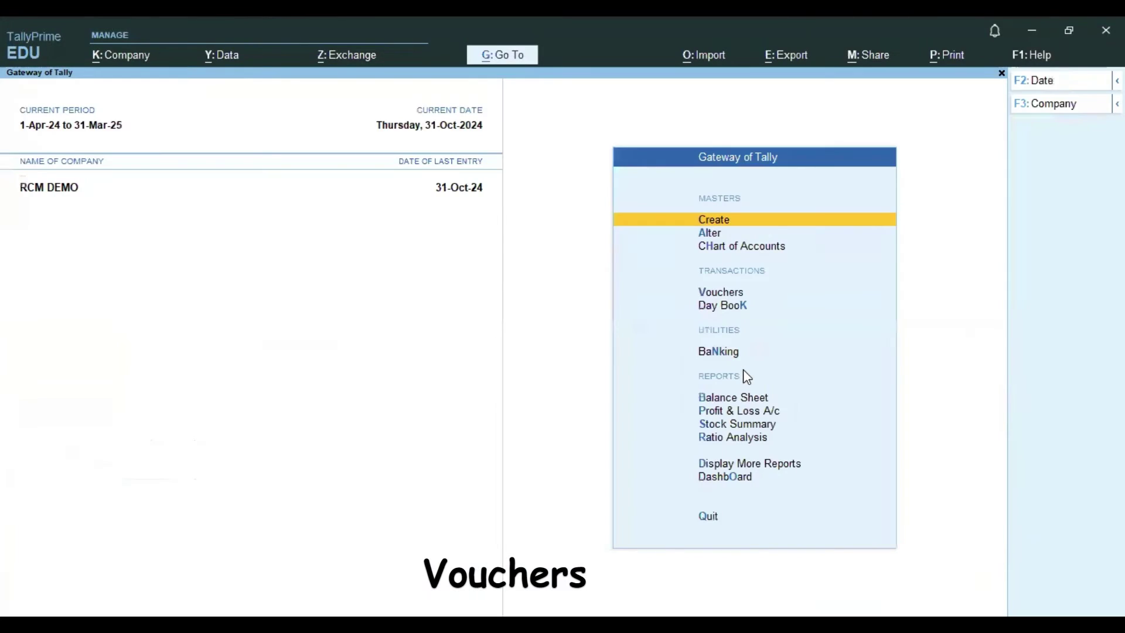
{"action": "key", "text": "Down"}
{"action": "key", "text": "Down"}
{"action": "key", "text": "Down"}
{"action": "key", "text": "Down"}
{"action": "key", "text": "Up"}
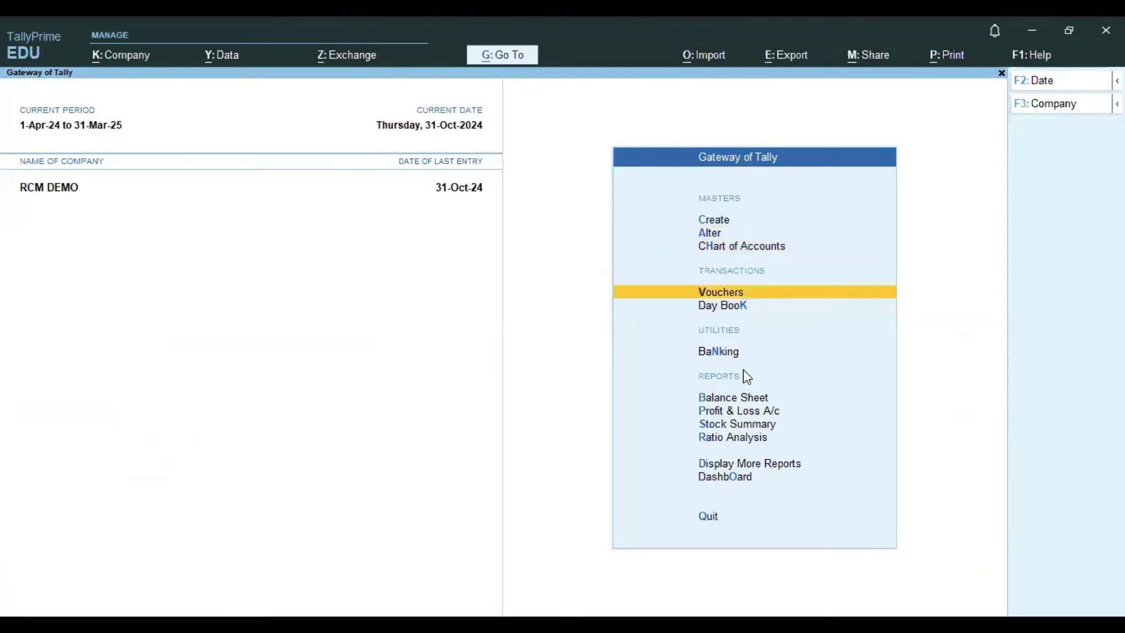
{"action": "key", "text": "Return"}
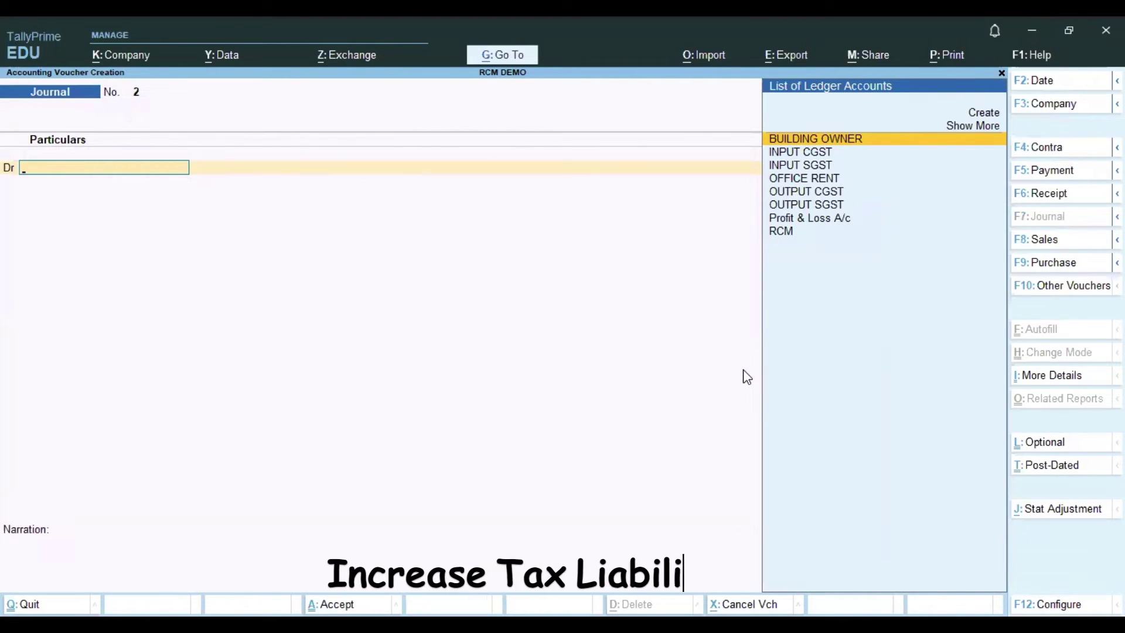
{"action": "key", "text": "Escape"}
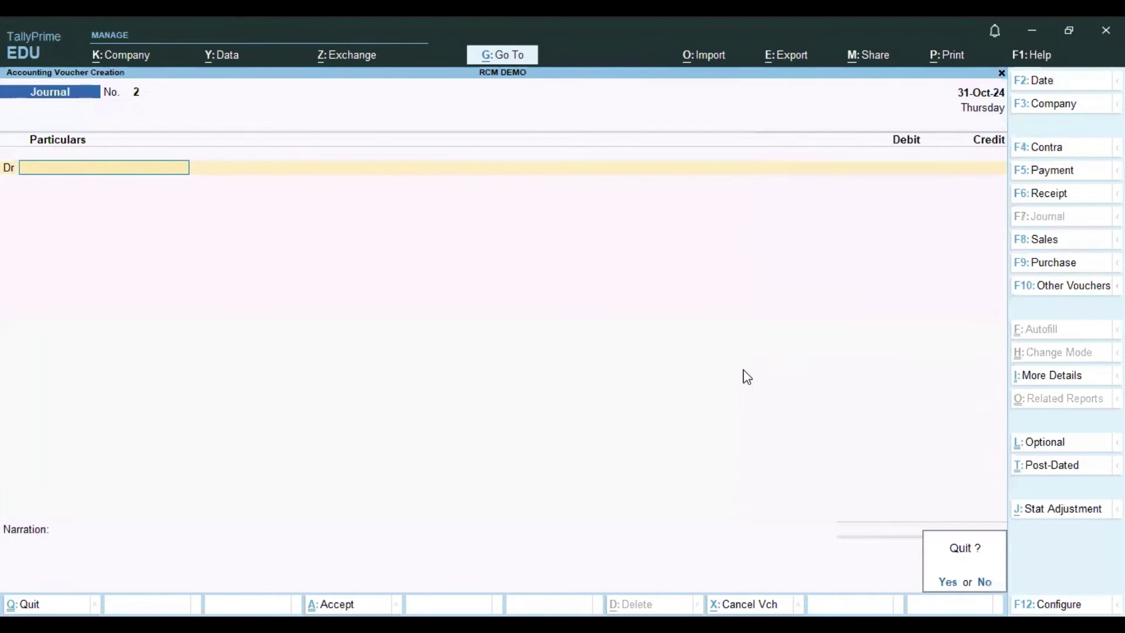
{"action": "key", "text": "y"}
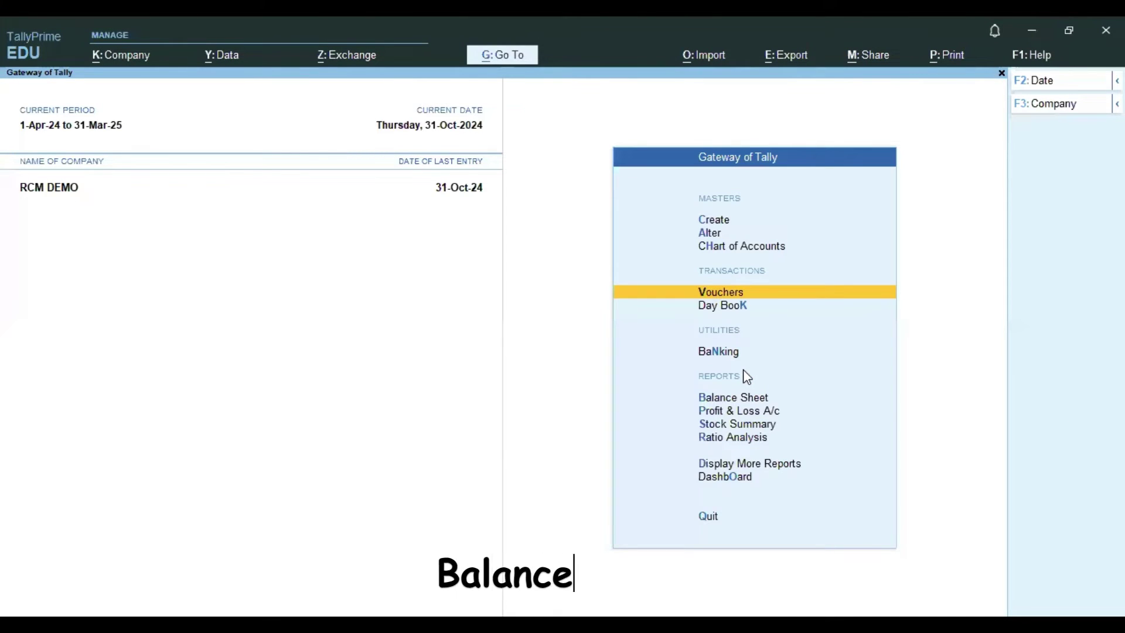
Verify Balance Sheet Current Liabilities shows Sundry Creditors at 30,000 credit.
{"action": "key", "text": "b"}
{"action": "key", "text": "Return"}
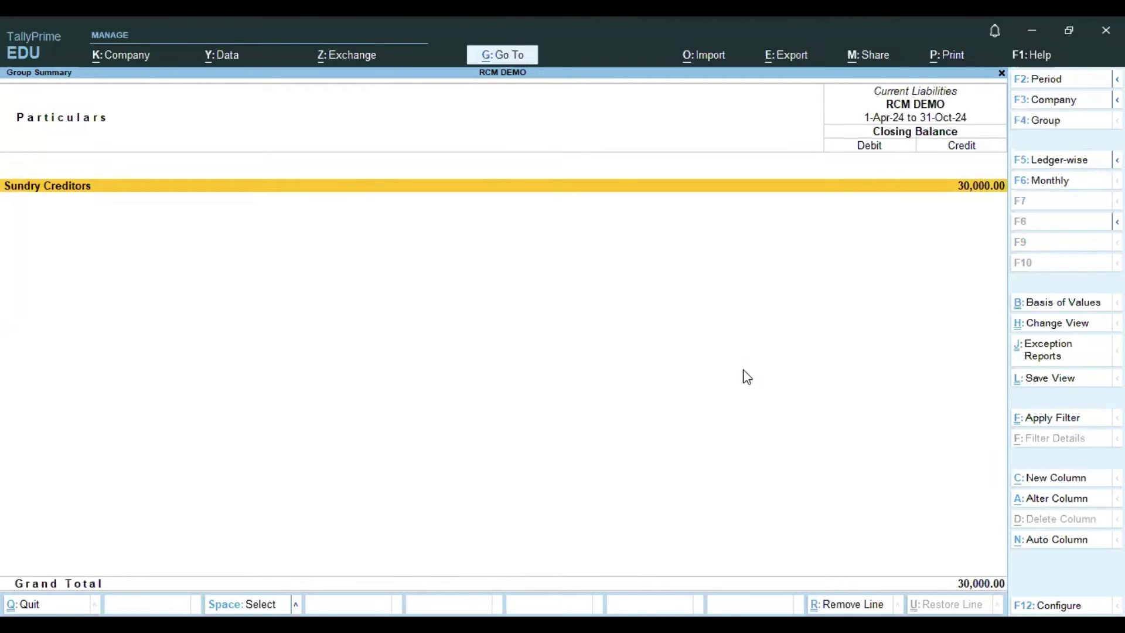
{"action": "key", "text": "Escape"}
{"action": "key", "text": "Escape"}
{"action": "type", "text": "V"}
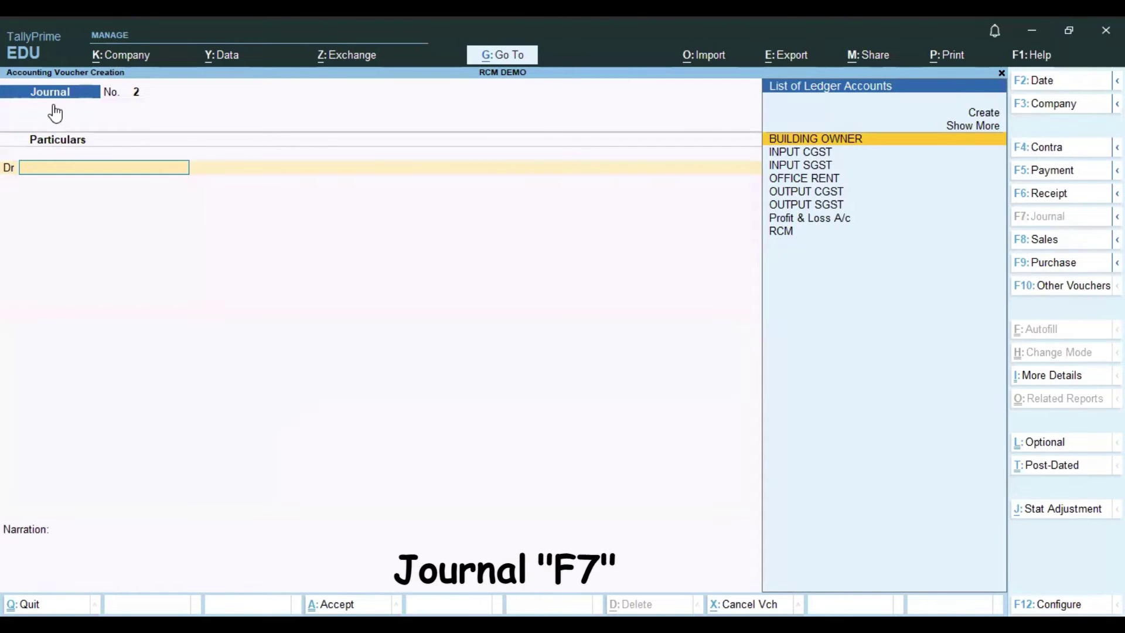
Set the stat adjustment to GST, Increase in Tax Liability, Purchase from Unregistered Dealer.
{"action": "left_click", "coordinate": [1044, 510]}
{"action": "key", "text": "Return"}
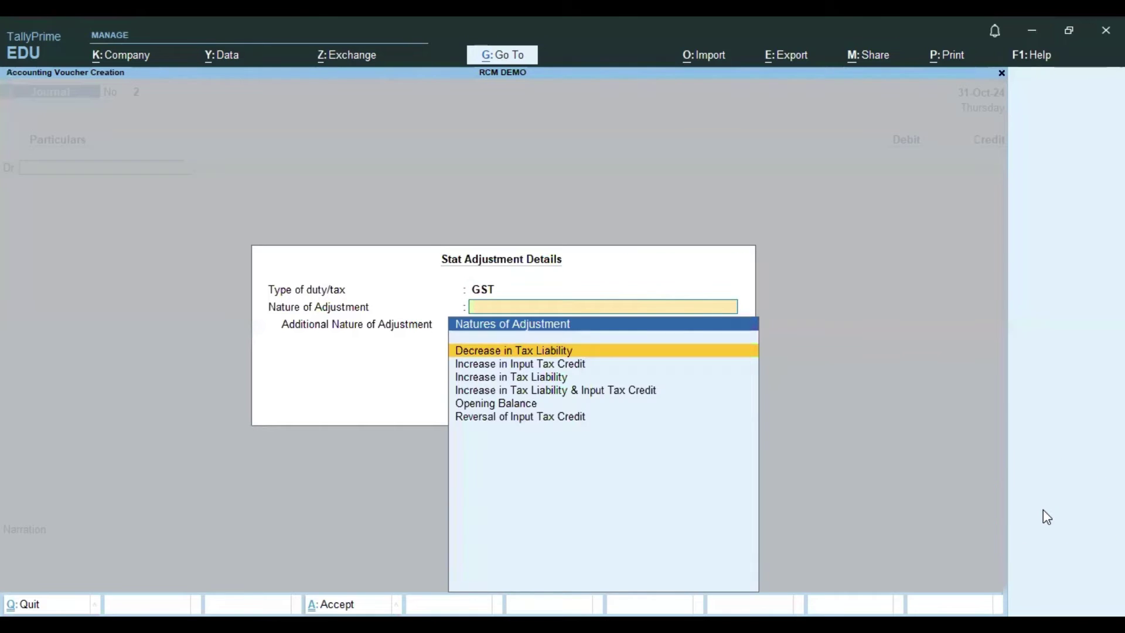
{"action": "key", "text": "Down"}
{"action": "key", "text": "Down"}
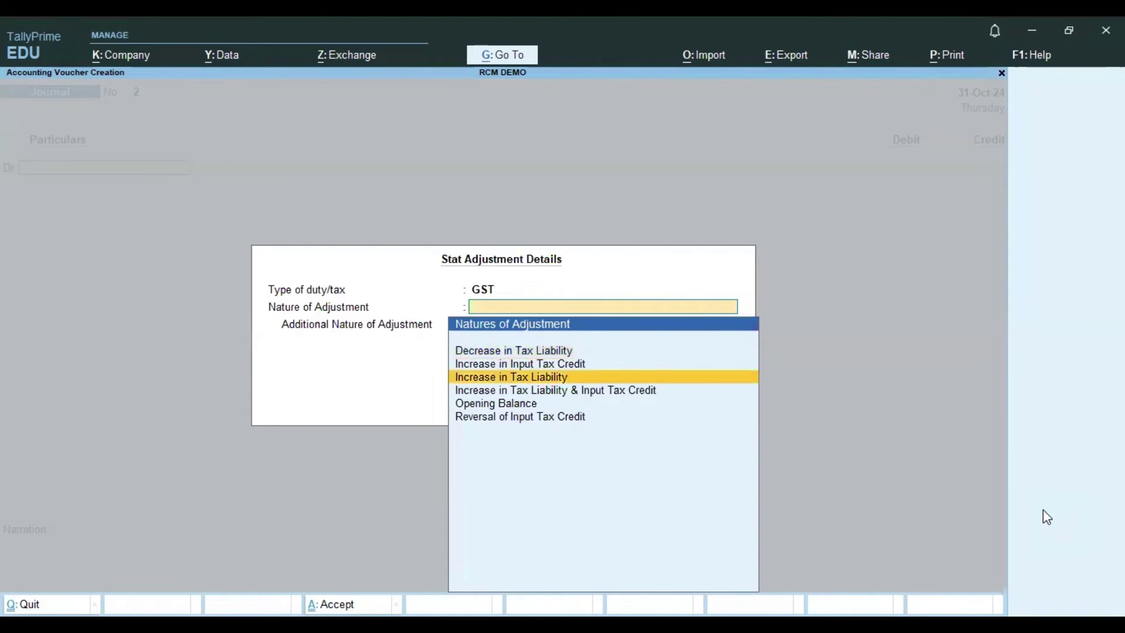
{"action": "key", "text": "Return"}
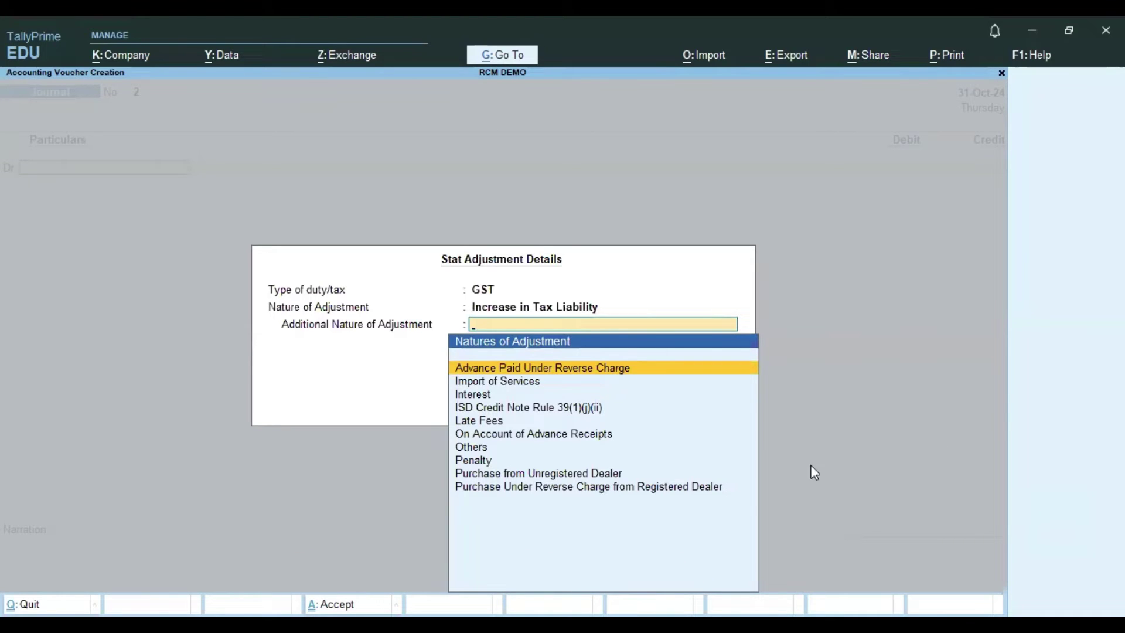
{"action": "key", "text": "Down"}
{"action": "key", "text": "Down"}
{"action": "key", "text": "Down"}
{"action": "key", "text": "Down"}
{"action": "key", "text": "Down"}
{"action": "key", "text": "Down"}
{"action": "key", "text": "Down"}
{"action": "key", "text": "Down"}
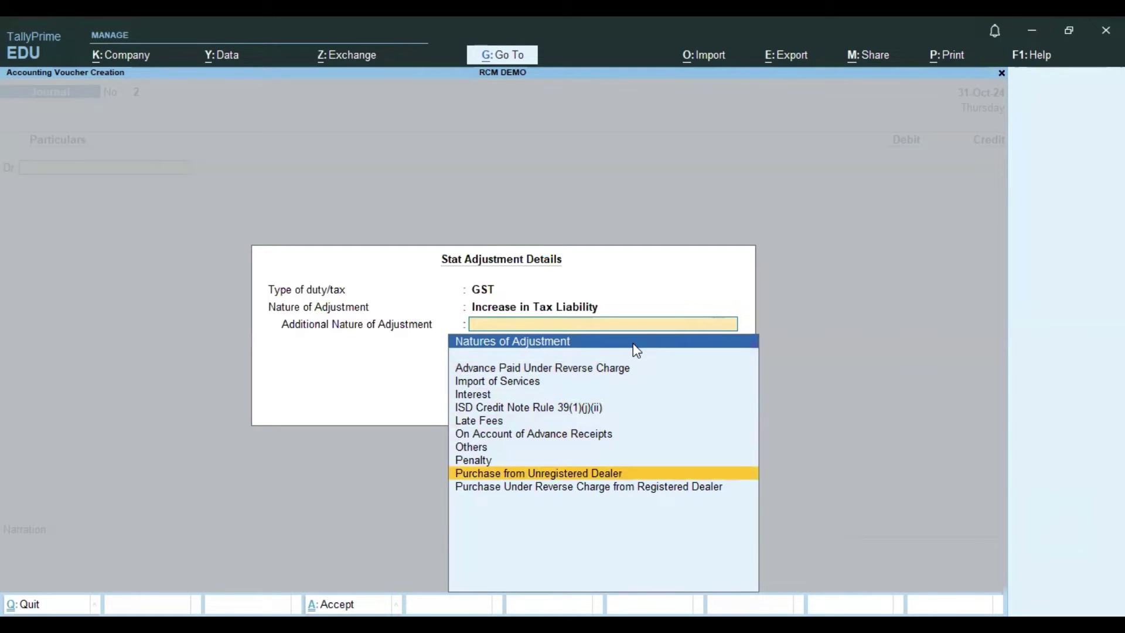
{"action": "key", "text": "Return"}
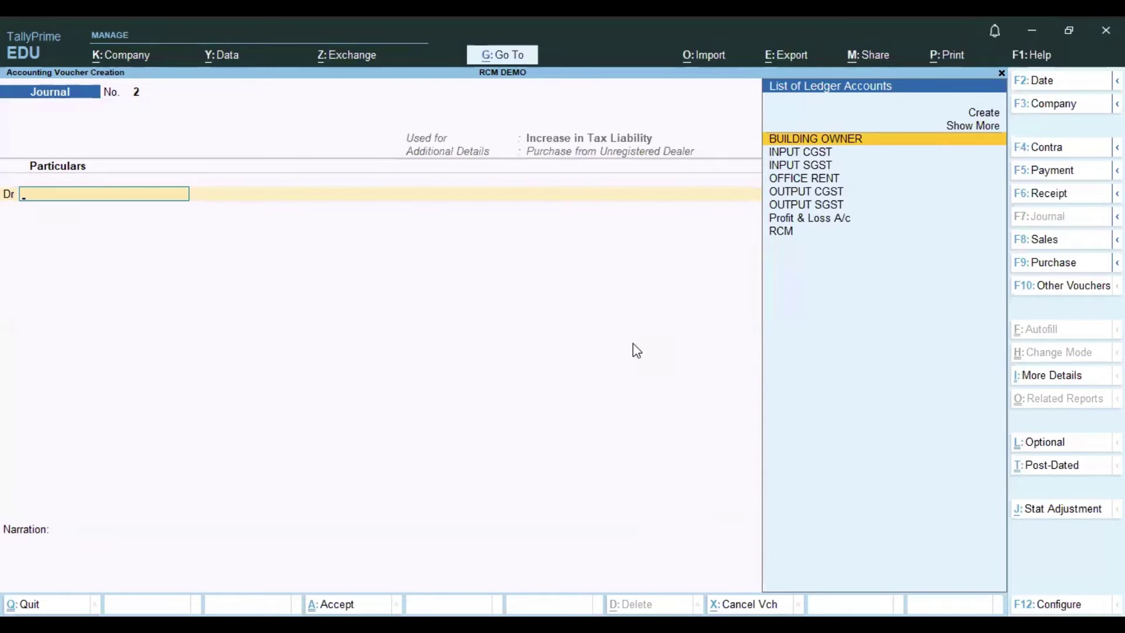
Debit RCM 5,400 and credit OUTPUT CGST 2,700 at 9% on 30,000 taxable value.
{"action": "key", "text": "Down"}
{"action": "key", "text": "Down"}
{"action": "key", "text": "Down"}
{"action": "key", "text": "Down"}
{"action": "key", "text": "Down"}
{"action": "key", "text": "Down"}
{"action": "key", "text": "Down"}
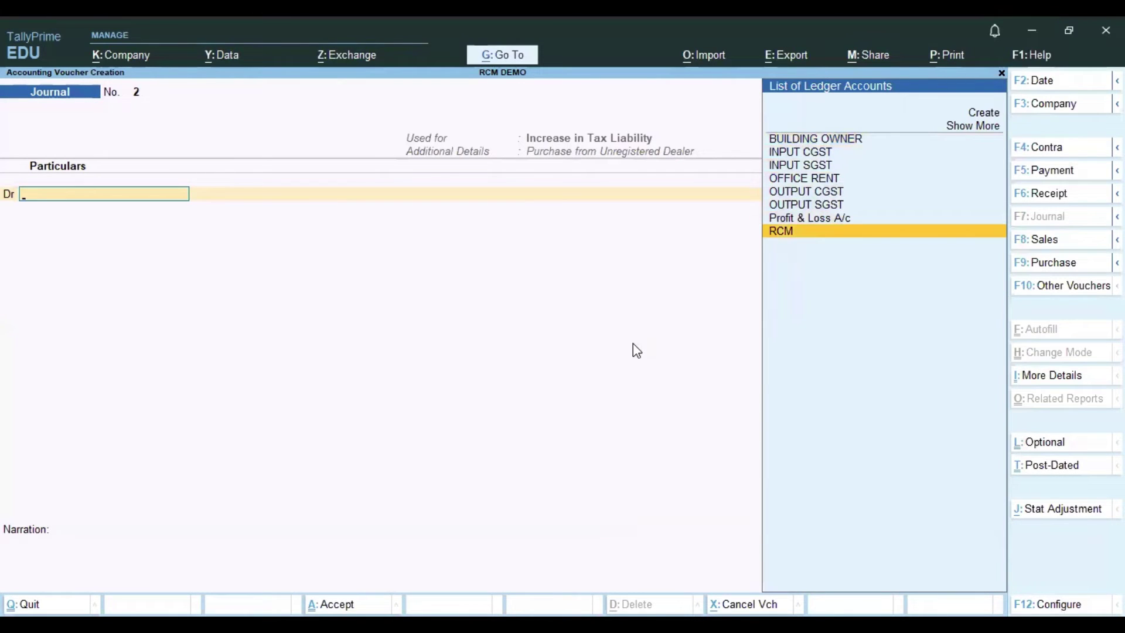
{"action": "key", "text": "Return"}
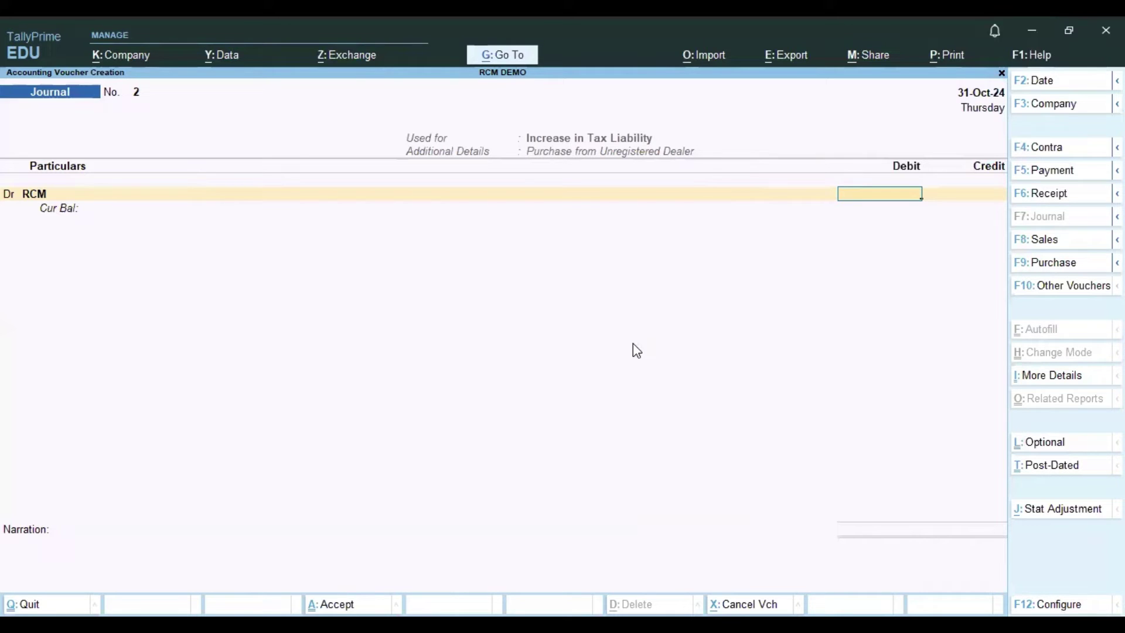
{"action": "type", "text": "5400"}
{"action": "key", "text": "Return"}
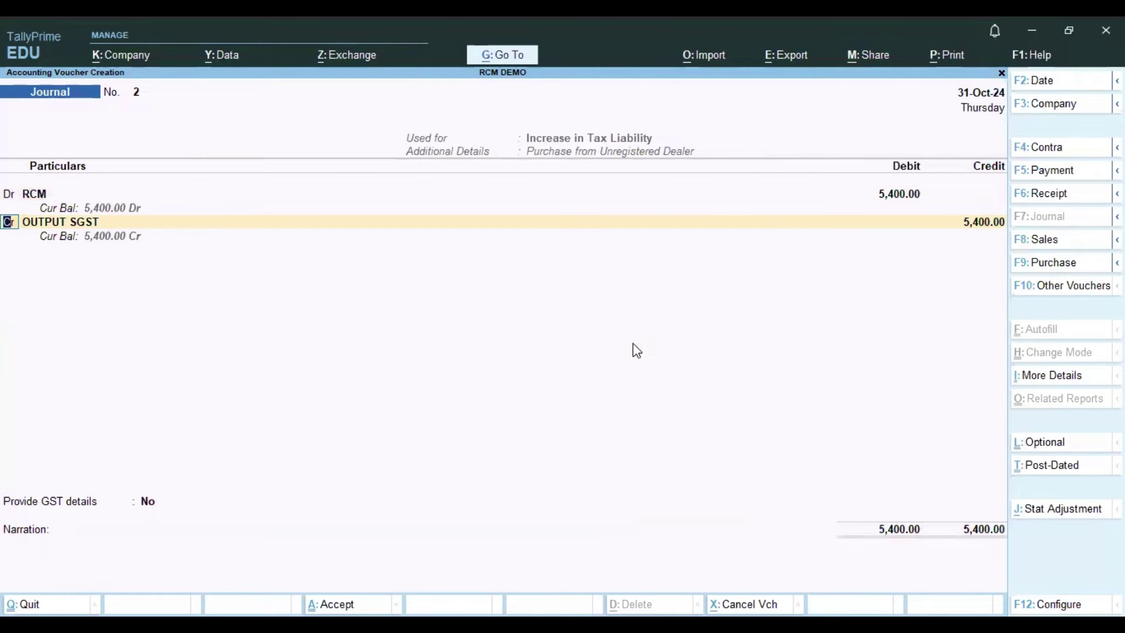
{"action": "key", "text": "Return"}
{"action": "key", "text": "Up"}
{"action": "key", "text": "Return"}
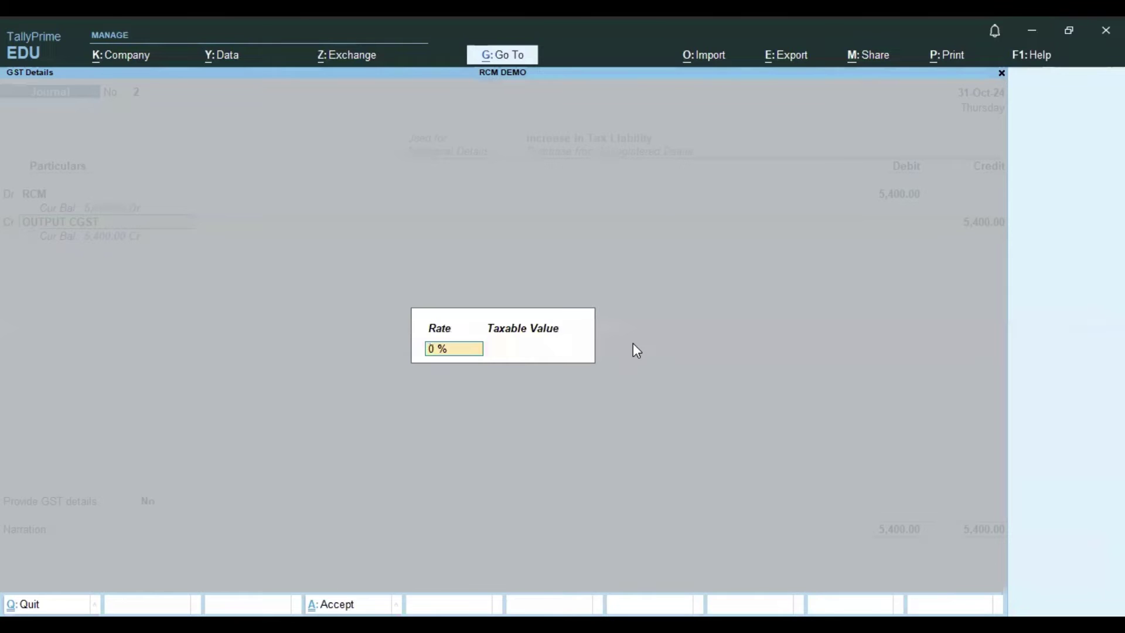
{"action": "type", "text": "9"}
{"action": "key", "text": "Return"}
{"action": "type", "text": "30000"}
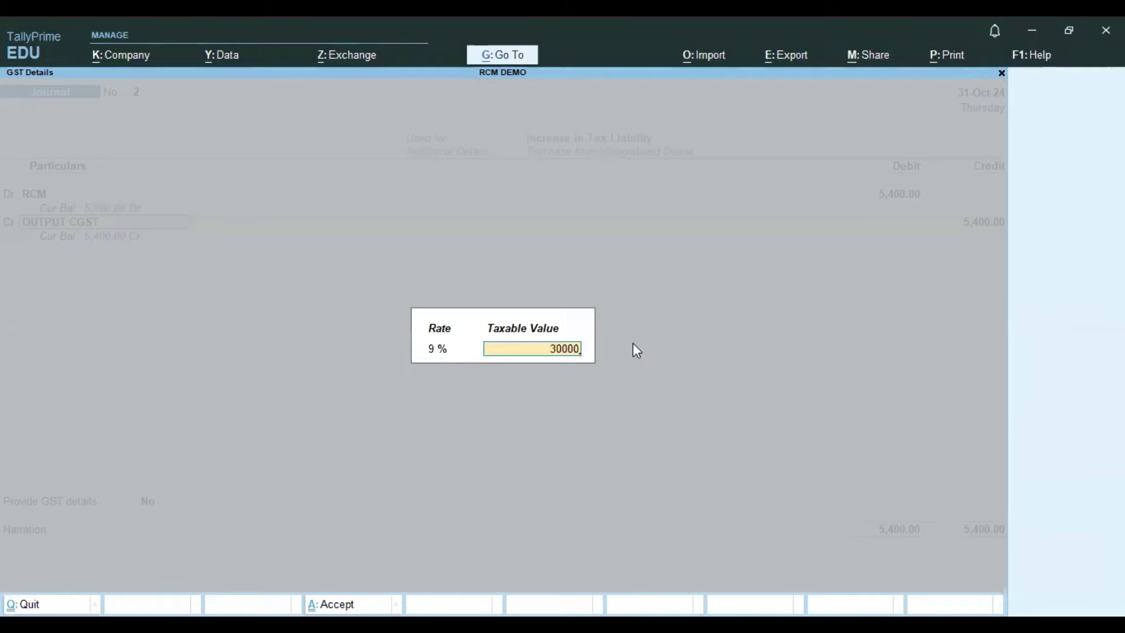
{"action": "key", "text": "Return"}
{"action": "type", "text": "2700"}
{"action": "key", "text": "Return"}
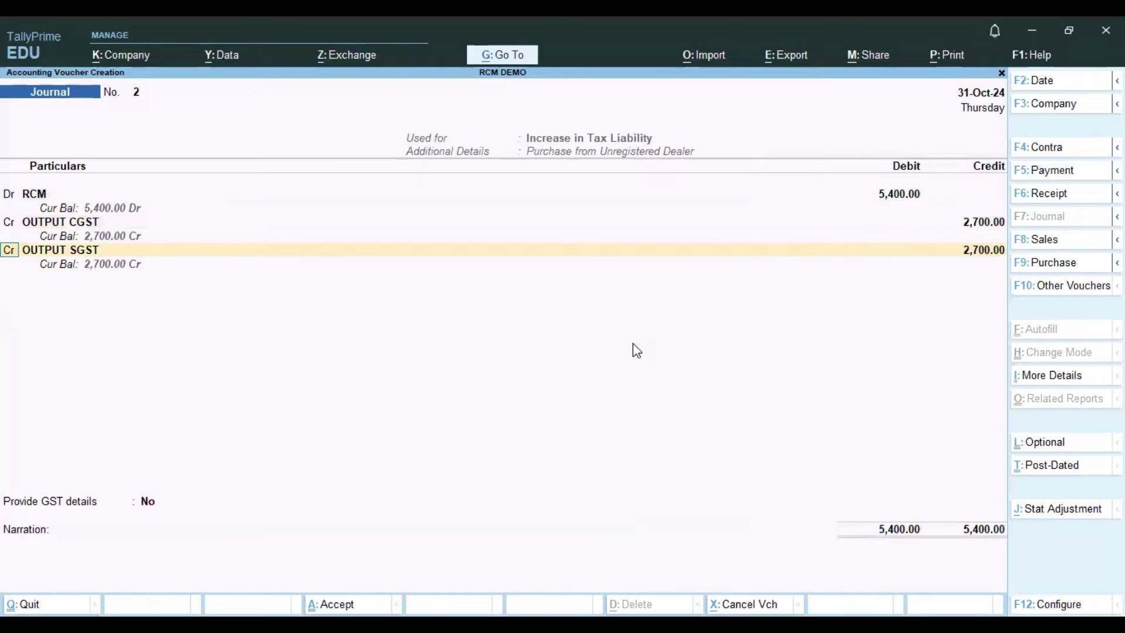
Credit OUTPUT SGST 2,700, provide GST details with BUILDING OWNER as party, and save.
{"action": "key", "text": "Return"}
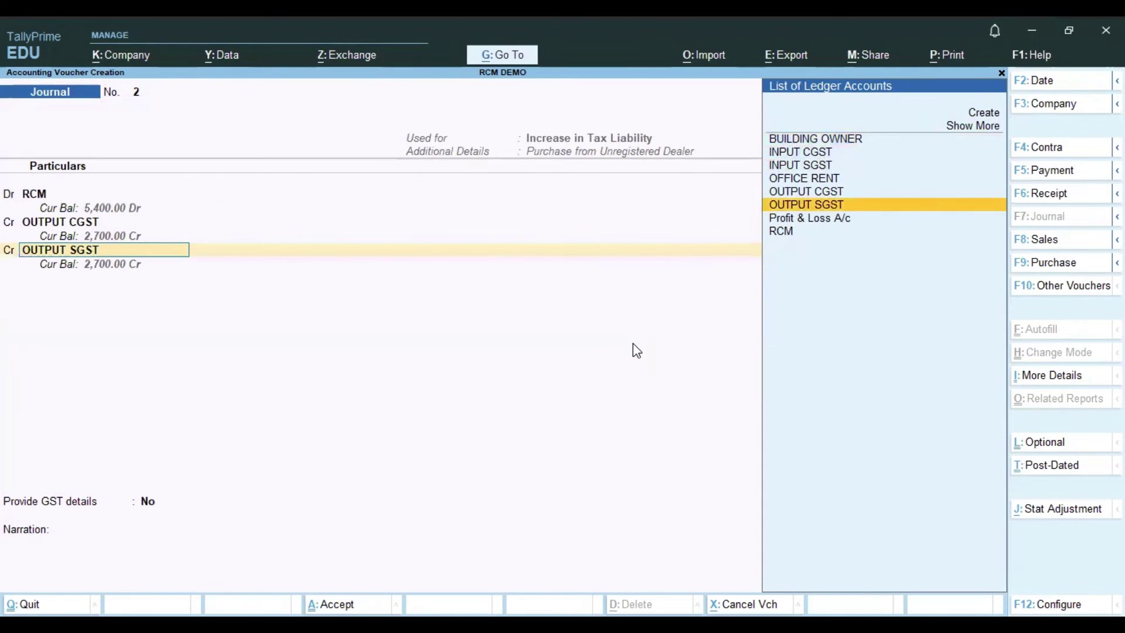
{"action": "key", "text": "Return"}
{"action": "key", "text": "Return"}
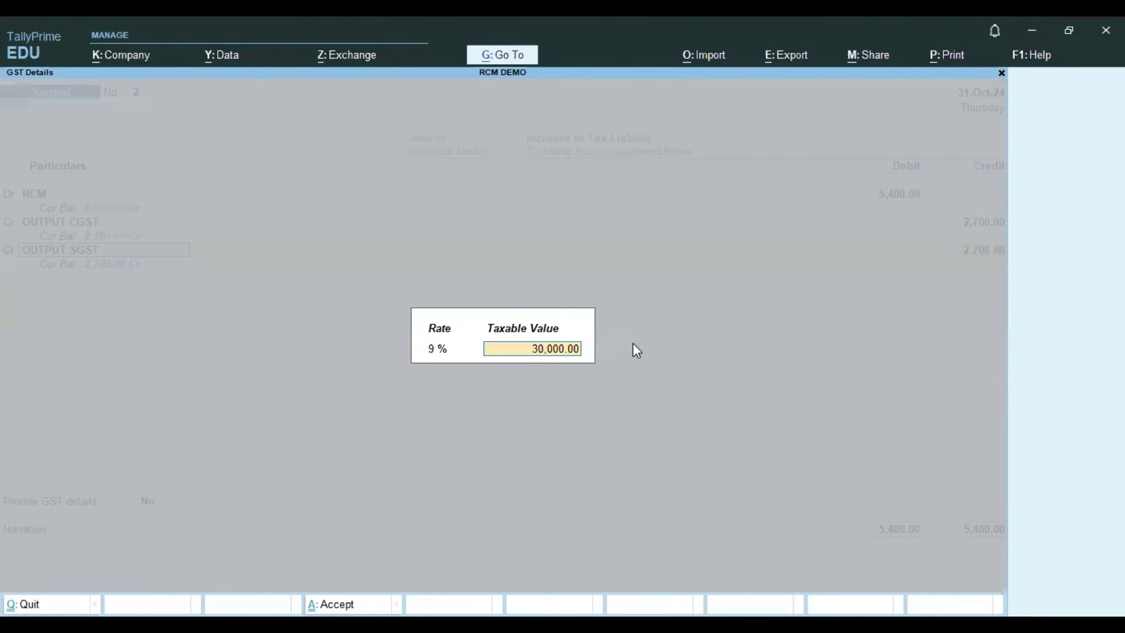
{"action": "key", "text": "Return"}
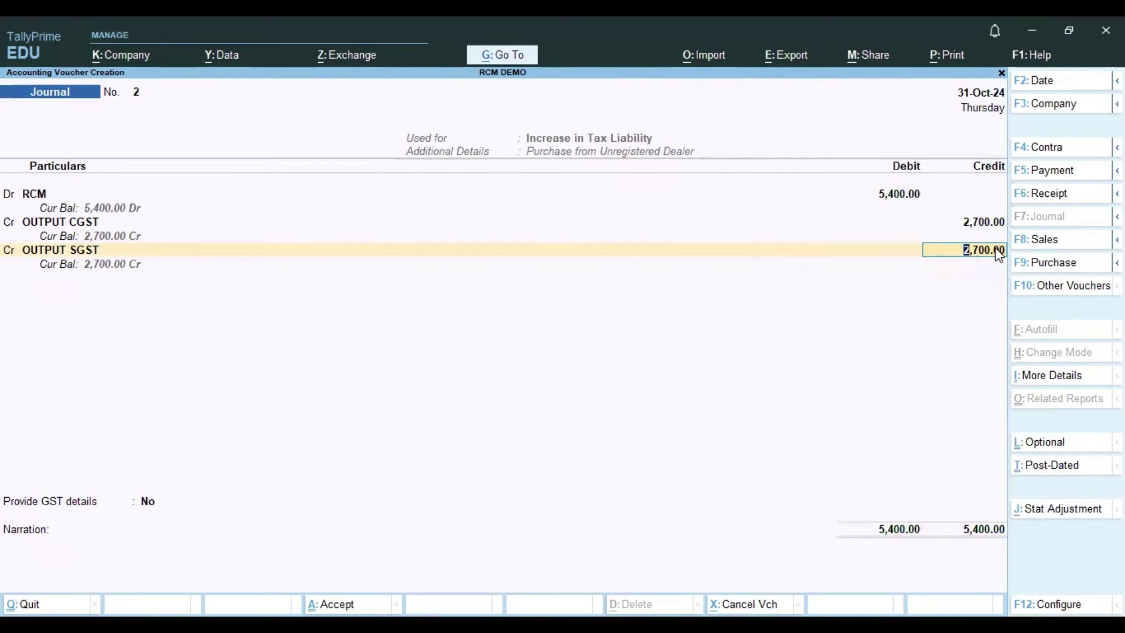
{"action": "key", "text": "Return"}
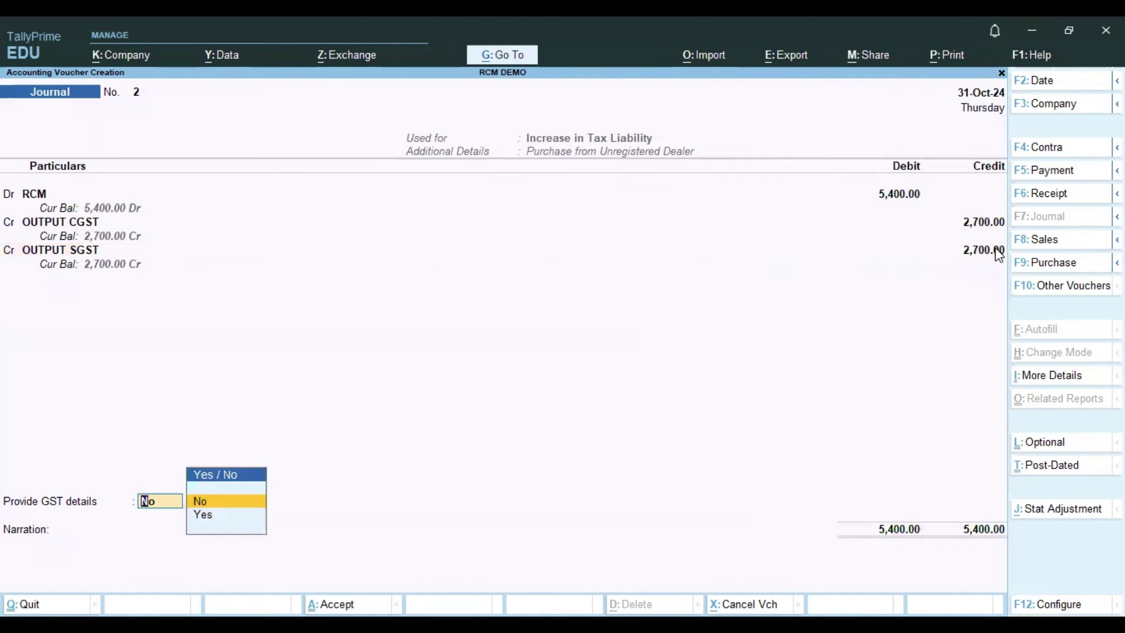
{"action": "key", "text": "Down"}
{"action": "key", "text": "Return"}
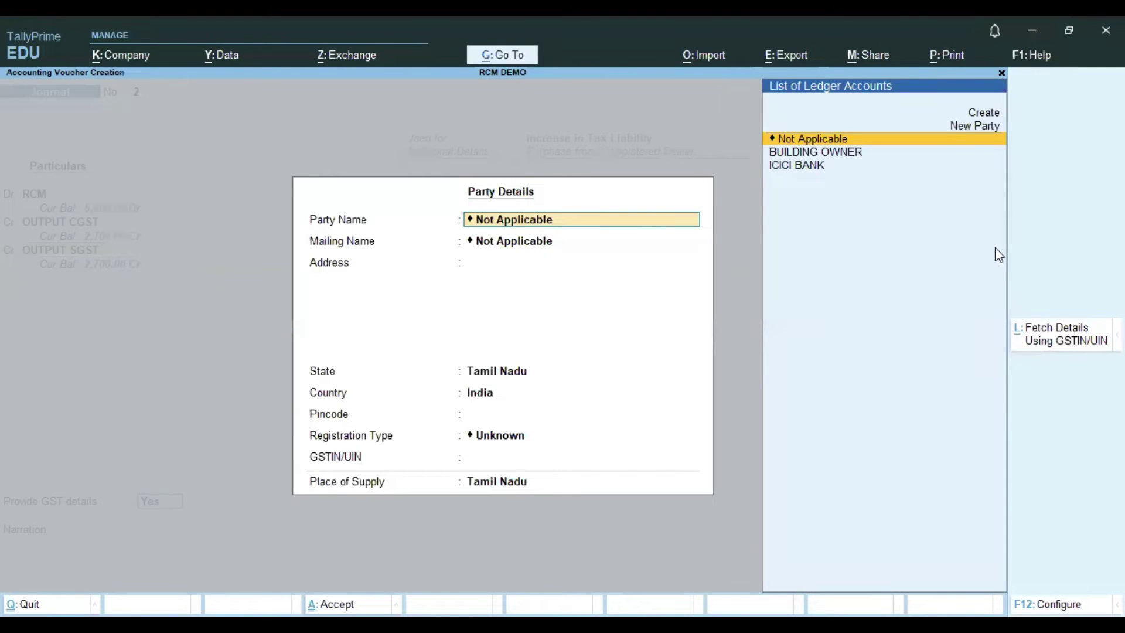
{"action": "key", "text": "Down"}
{"action": "key", "text": "Return"}
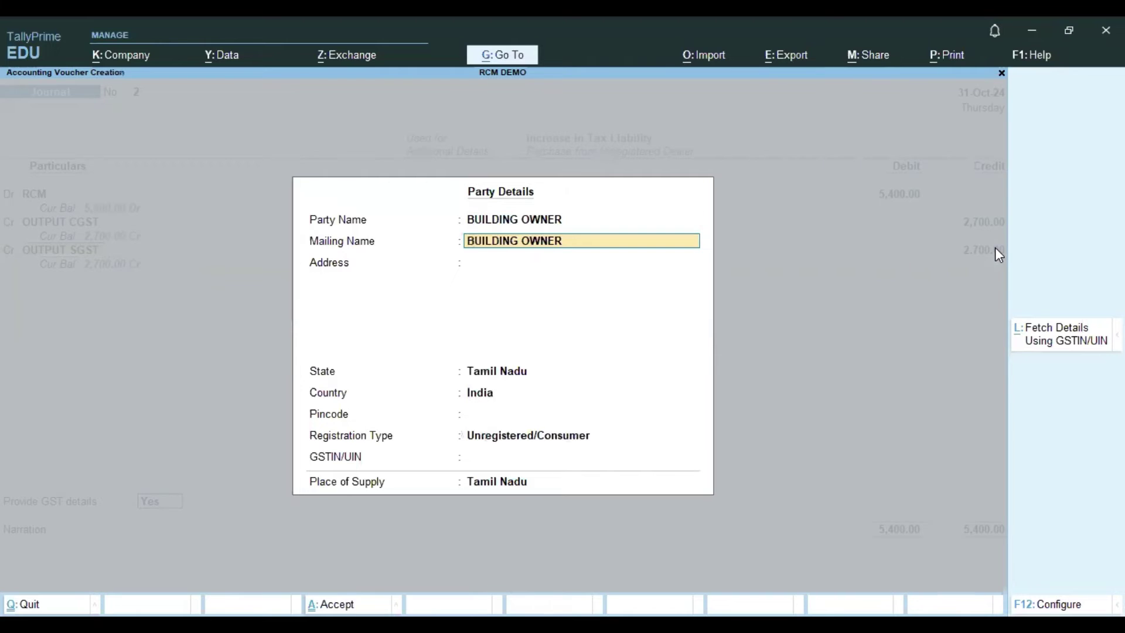
{"action": "key", "text": "ctrl+a"}
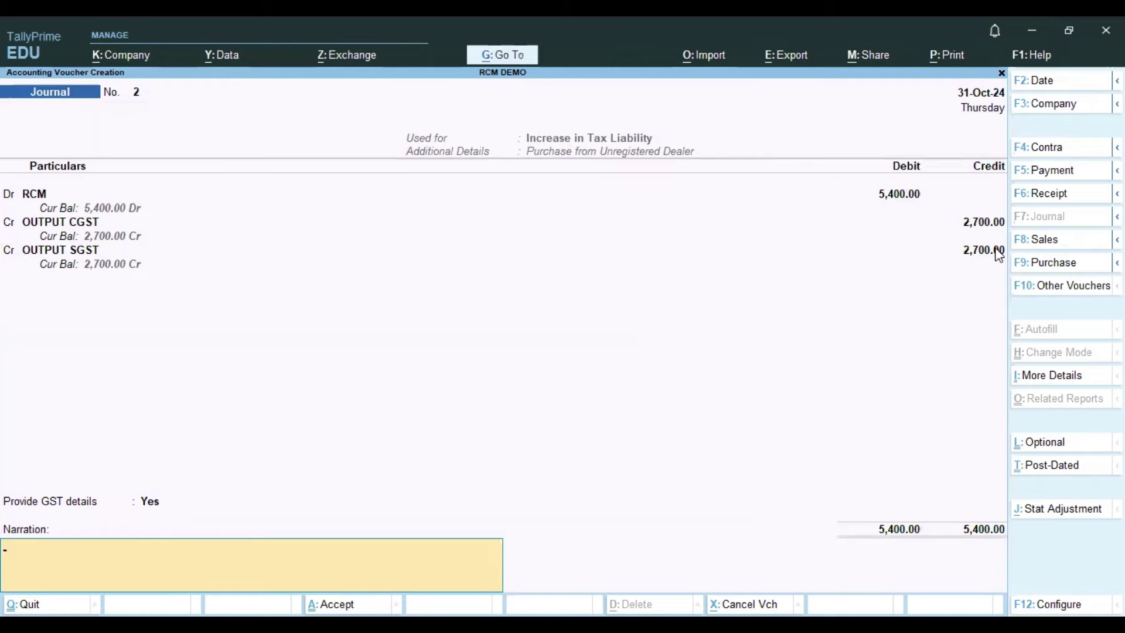
{"action": "key", "text": "Return"}
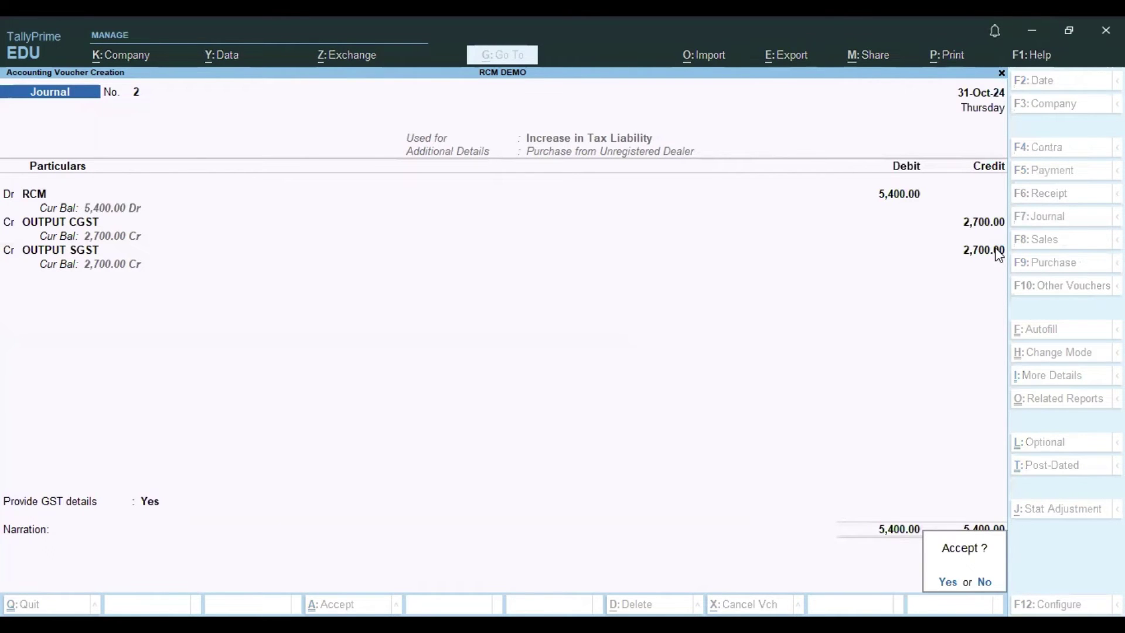
{"action": "key", "text": "Return"}
Drill into Duties & Taxes: OUTPUT CGST and SGST 2,700 credit each, RCM 5,400 debit.
{"action": "key", "text": "Escape"}
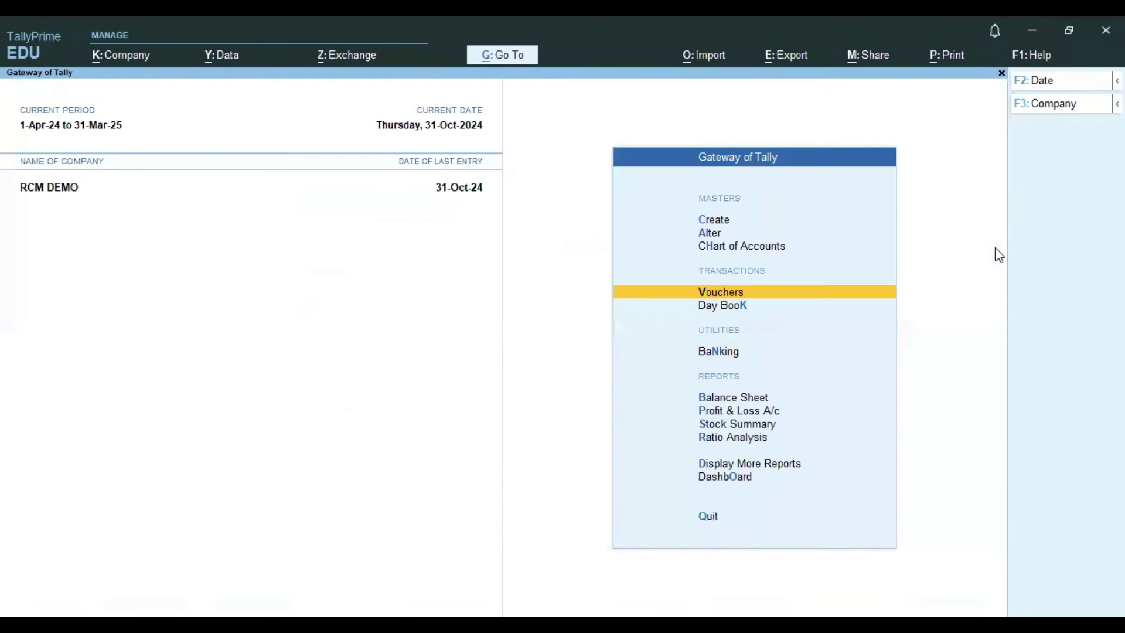
{"action": "key", "text": "b"}
{"action": "key", "text": "Down"}
{"action": "key", "text": "Down"}
{"action": "key", "text": "Return"}
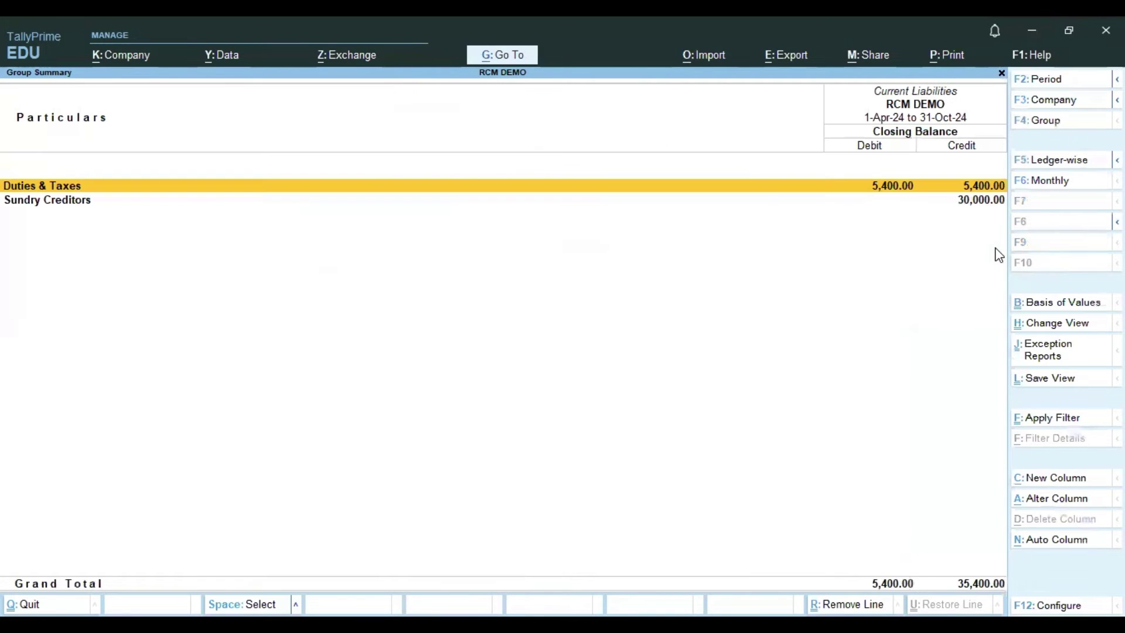
{"action": "key", "text": "Return"}
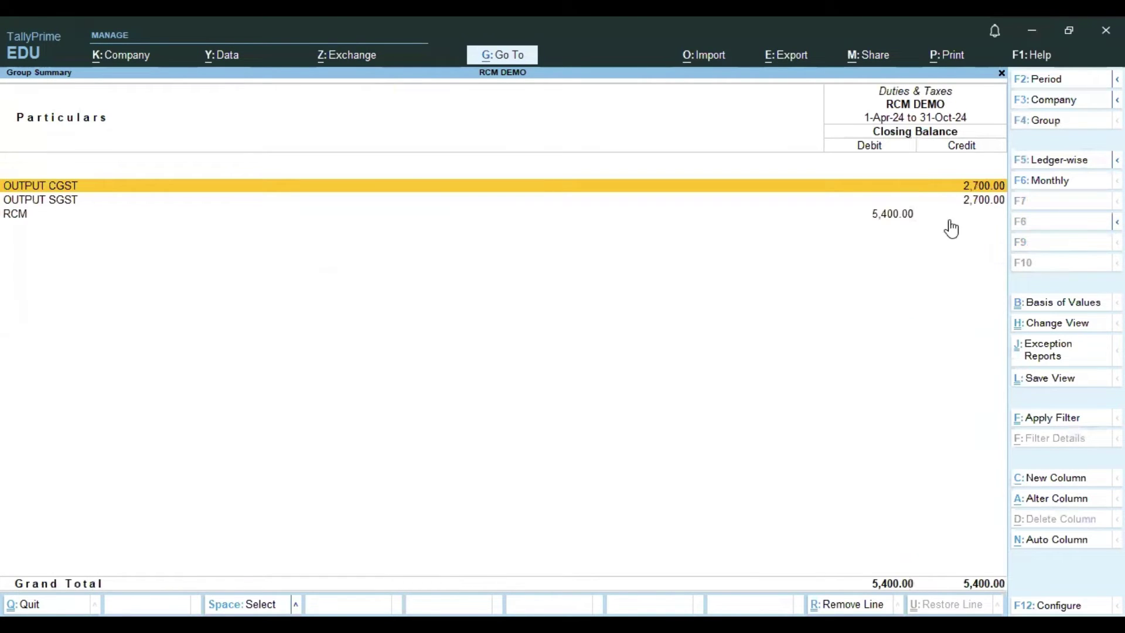
{"action": "left_click", "coordinate": [992, 191]}
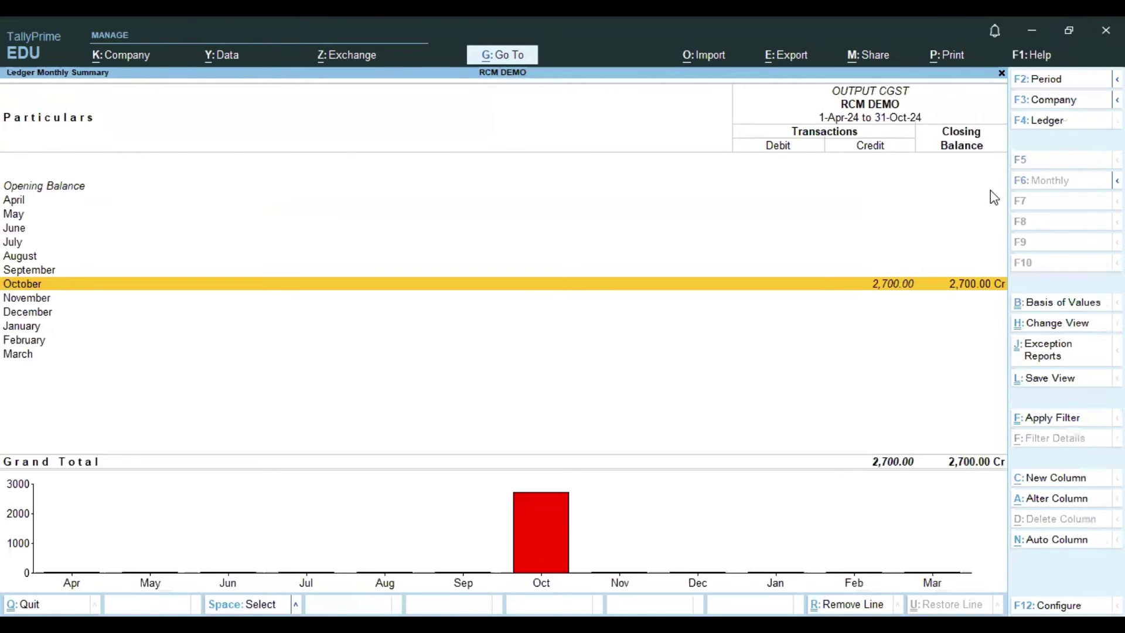
{"action": "key", "text": "Escape"}
{"action": "left_click", "coordinate": [992, 195]}
{"action": "key", "text": "Escape"}
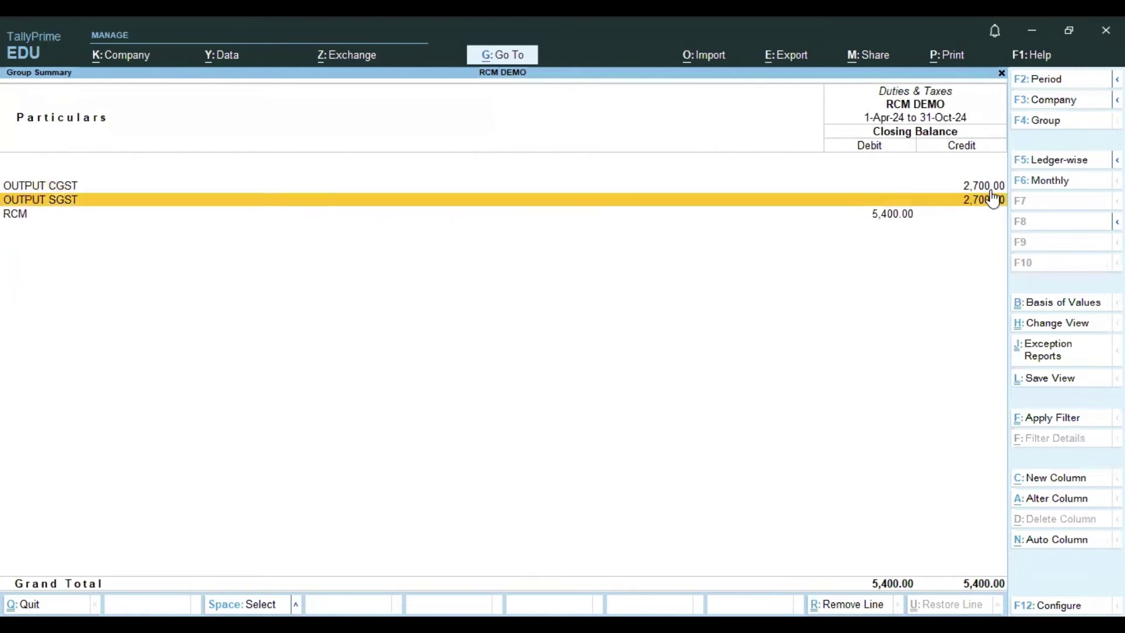
{"action": "key", "text": "Down"}
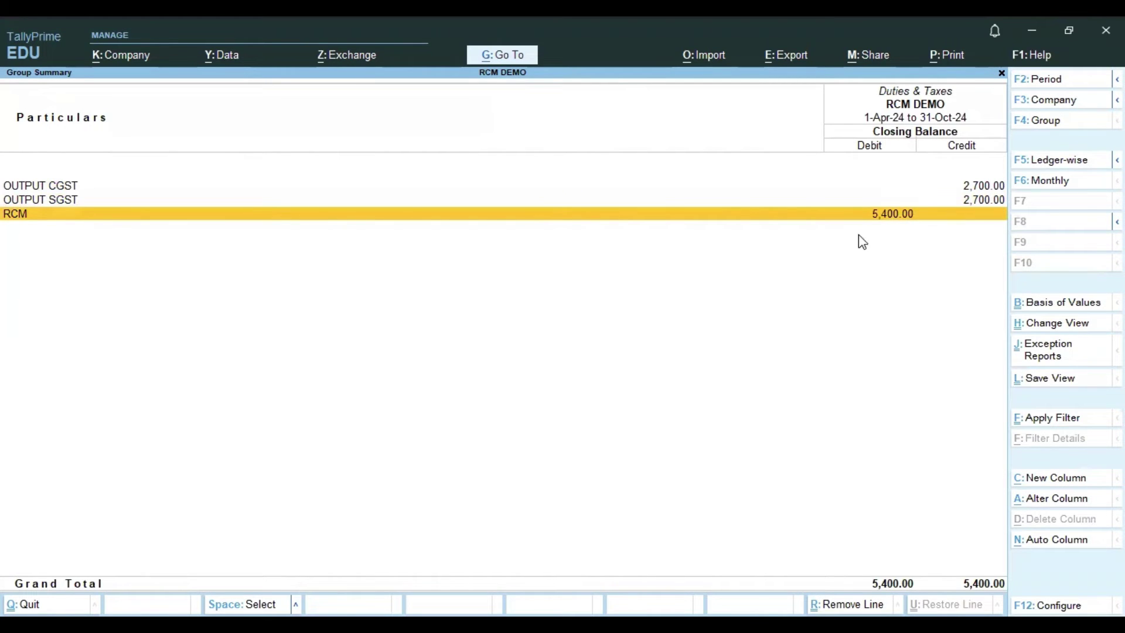
{"action": "key", "text": "Up"}
{"action": "key", "text": "Up"}
{"action": "key", "text": "Down"}
{"action": "key", "text": "Down"}
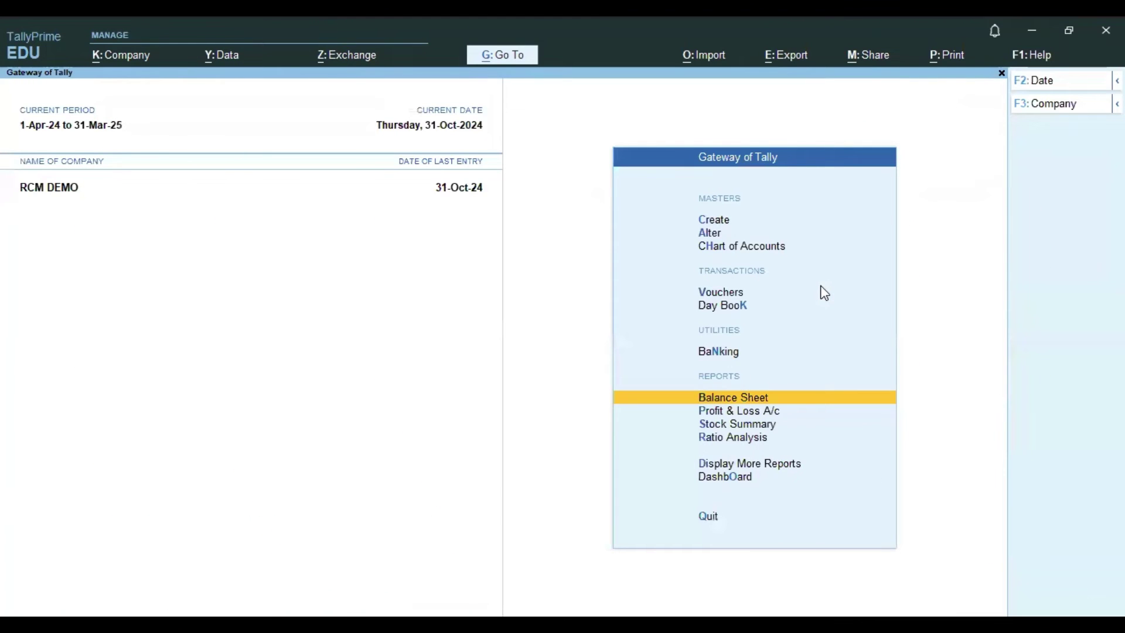
Start a journal with GST stat adjustment: Increase in Input Tax Credit, Purchase from Unregistered Dealer.
{"action": "key", "text": "Up"}
{"action": "key", "text": "Up"}
{"action": "key", "text": "Up"}
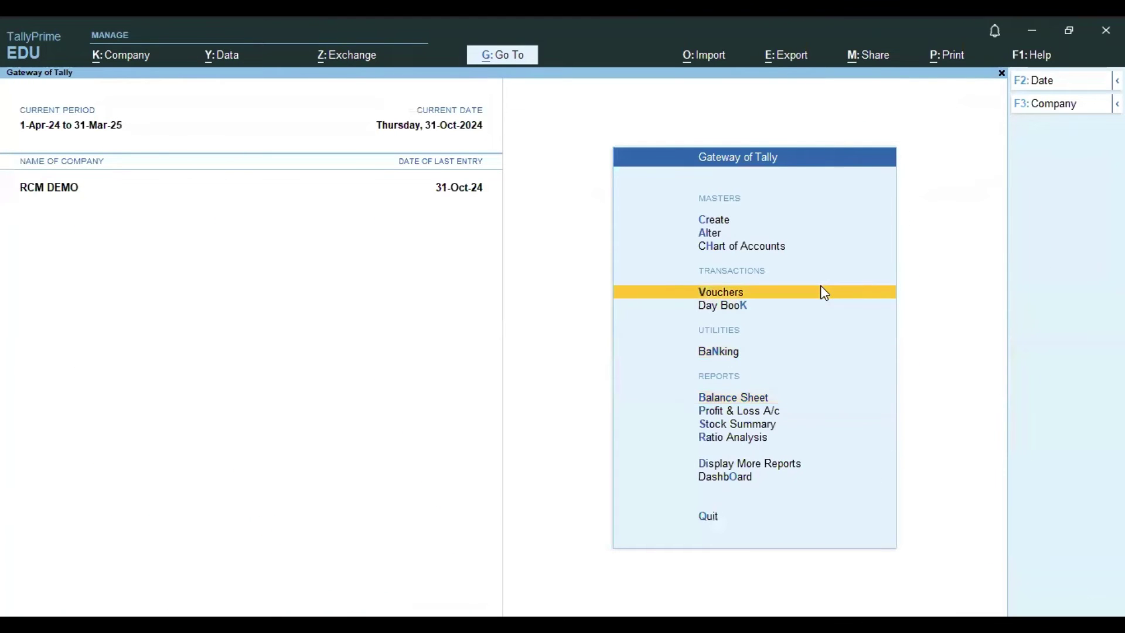
{"action": "left_click", "coordinate": [825, 293]}
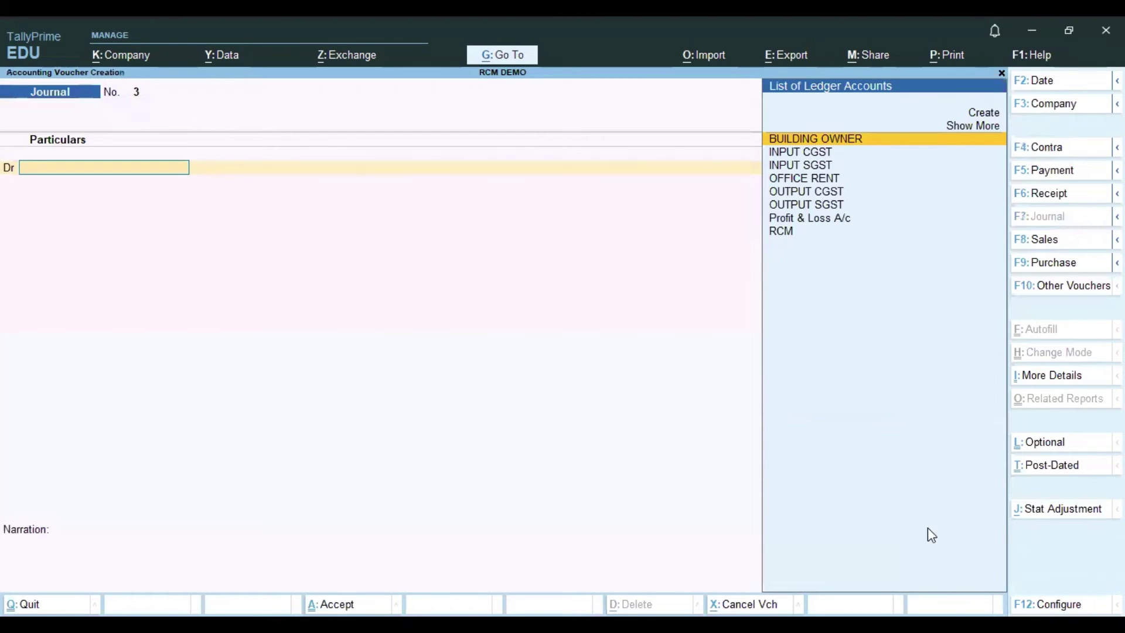
{"action": "left_click", "coordinate": [1092, 510]}
{"action": "key", "text": "Return"}
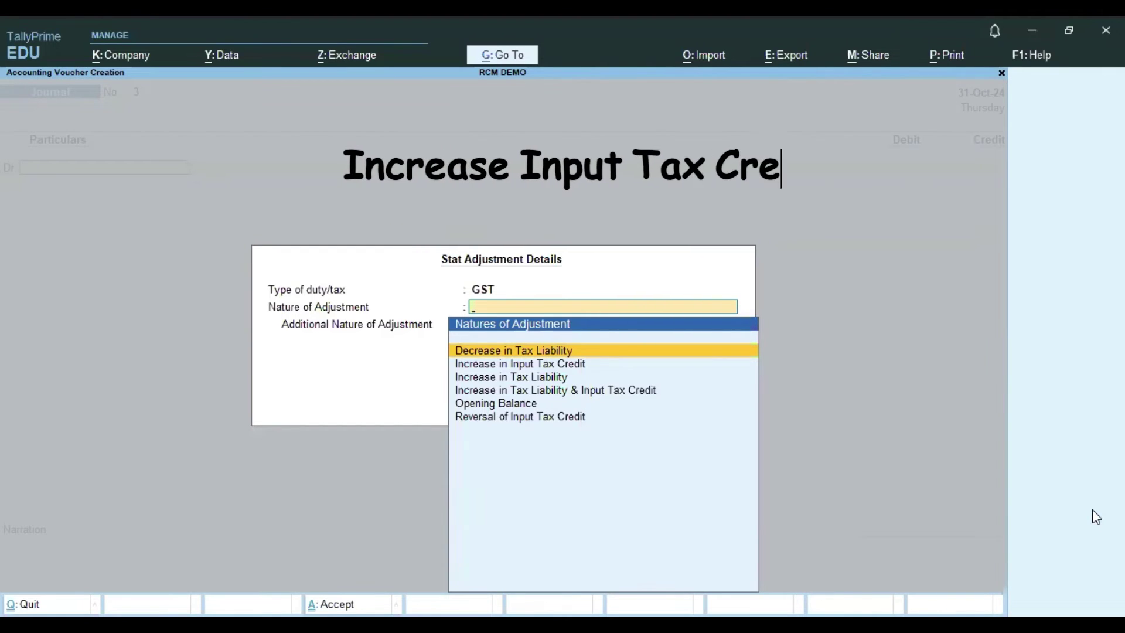
{"action": "key", "text": "Down"}
{"action": "key", "text": "Down"}
{"action": "key", "text": "Up"}
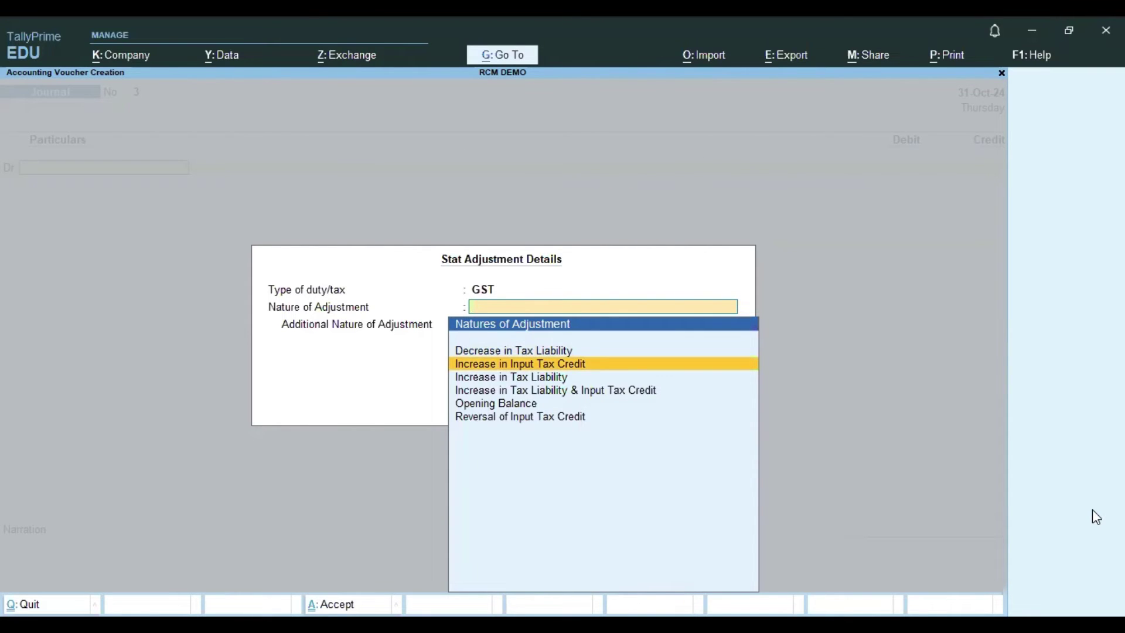
{"action": "key", "text": "Return"}
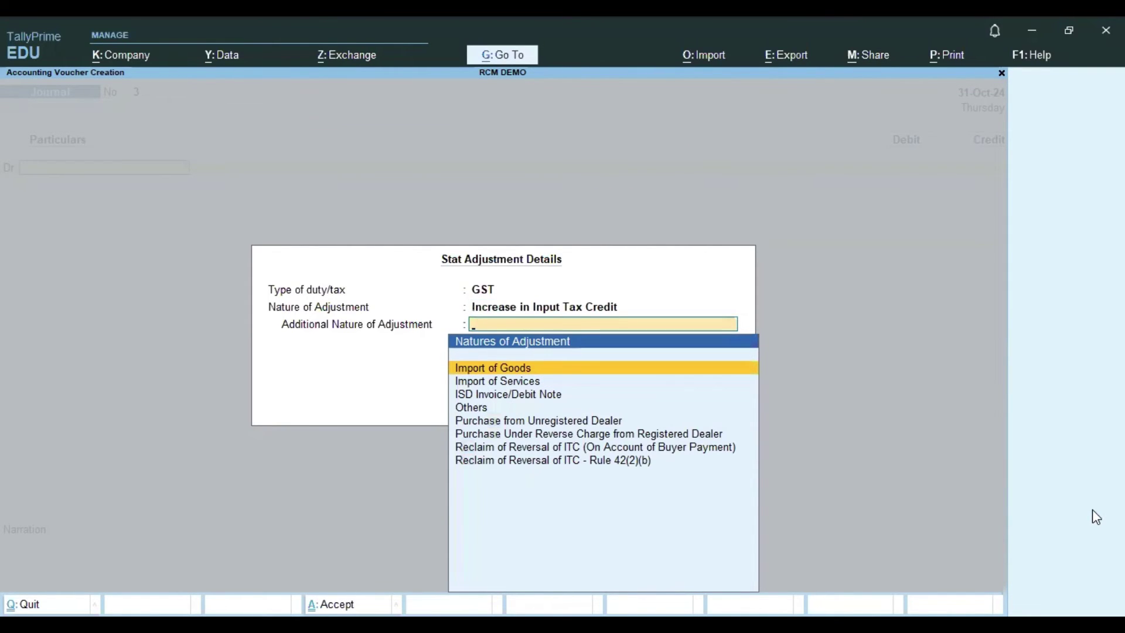
{"action": "key", "text": "Down"}
{"action": "key", "text": "Down"}
{"action": "key", "text": "Down"}
{"action": "key", "text": "Down"}
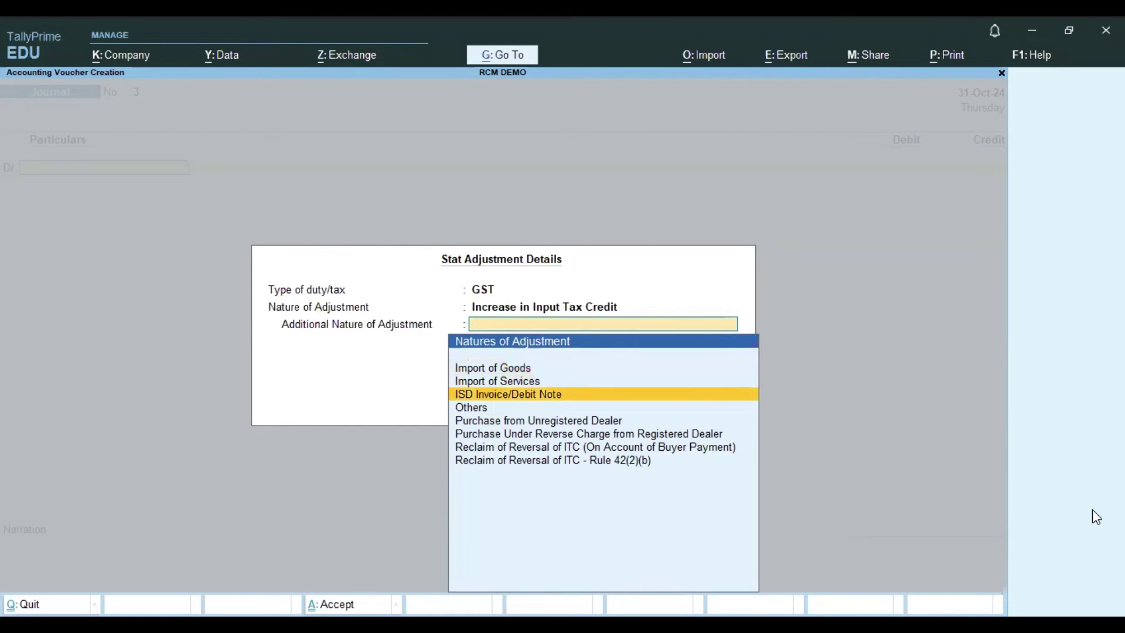
{"action": "key", "text": "Return"}
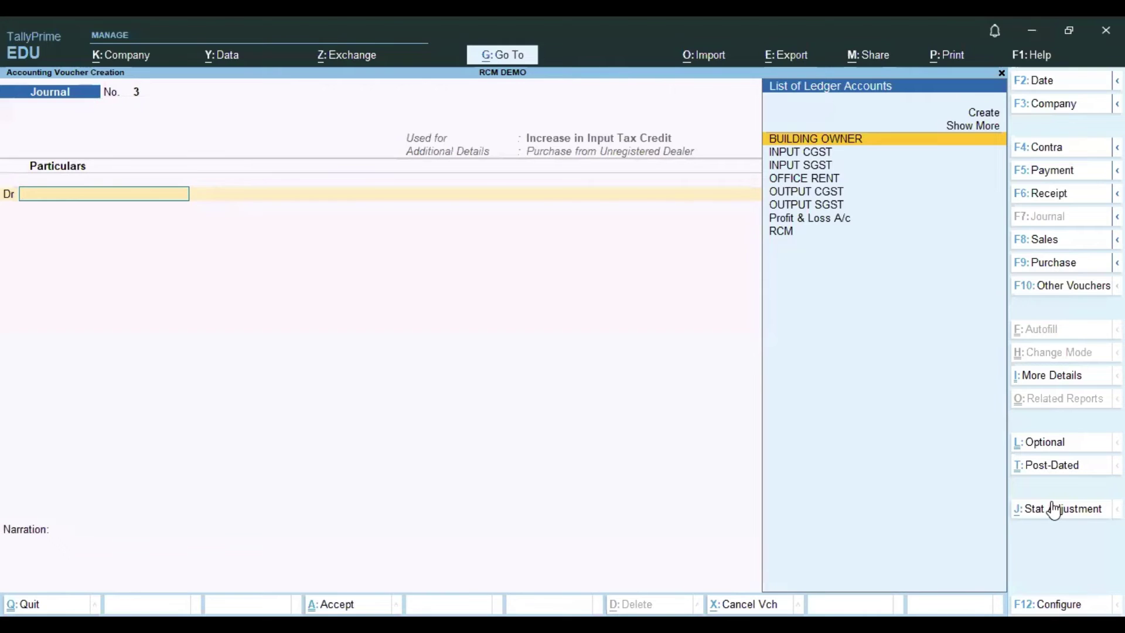
Debit INPUT CGST 2,700 at a 9% rate on a 30000 taxable value.
{"action": "key", "text": "Down"}
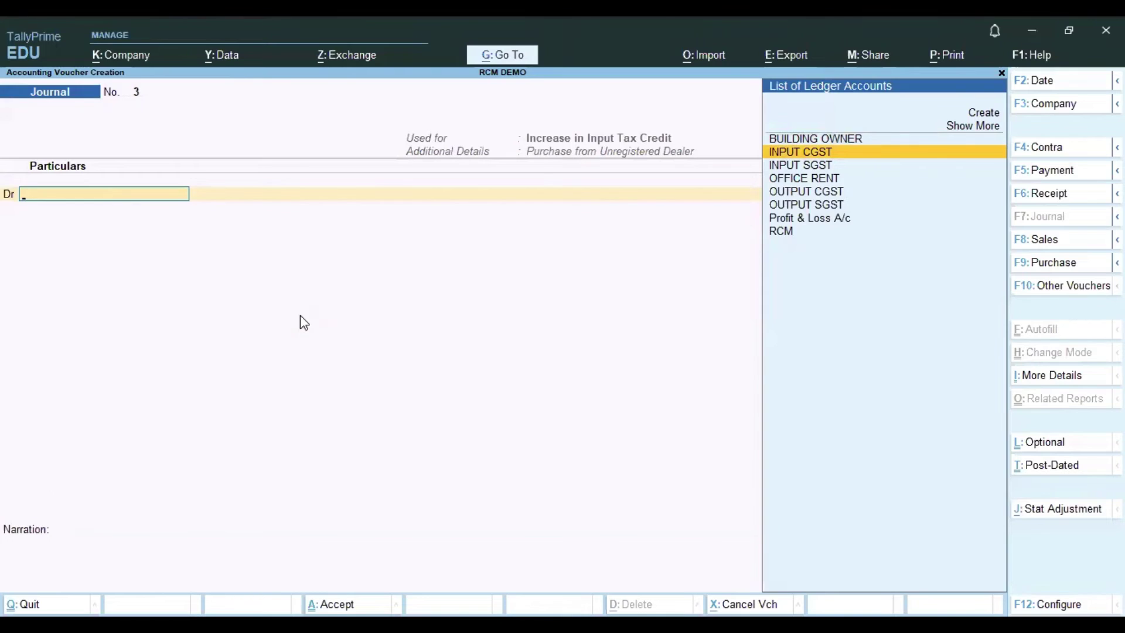
{"action": "key", "text": "Return"}
{"action": "type", "text": "9"}
{"action": "key", "text": "Return"}
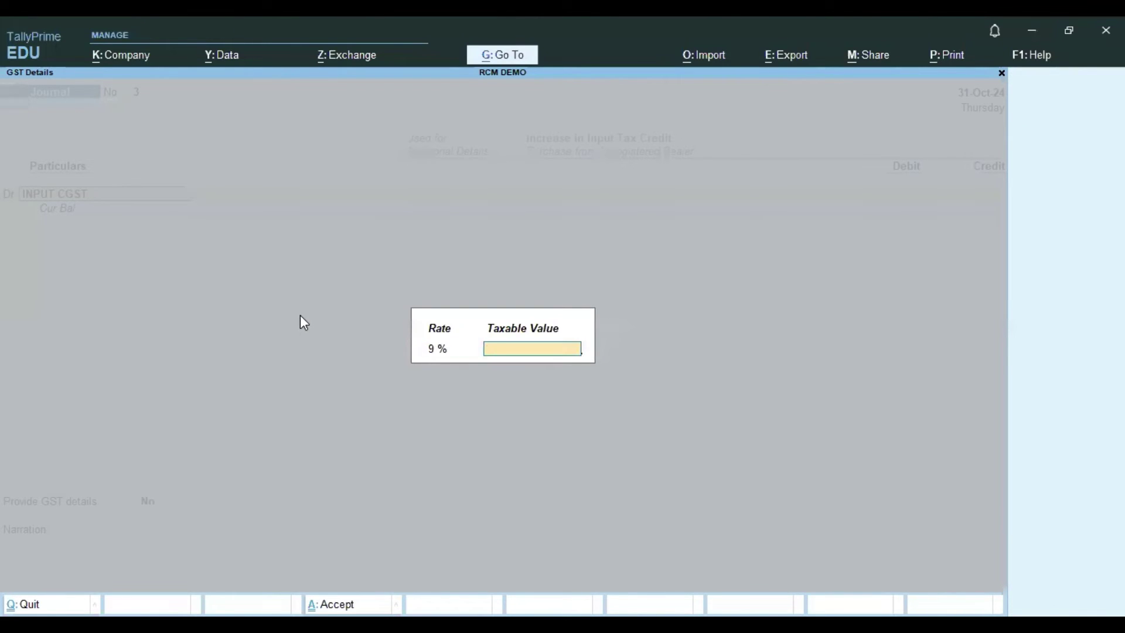
{"action": "type", "text": "30000"}
{"action": "key", "text": "Return"}
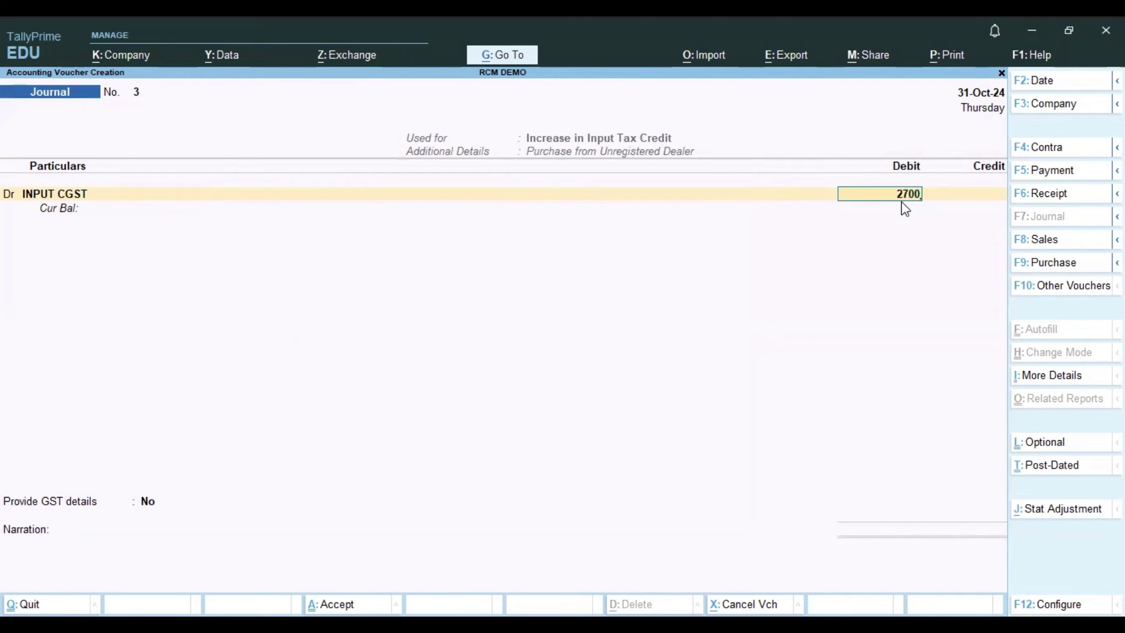
{"action": "key", "text": "Return"}
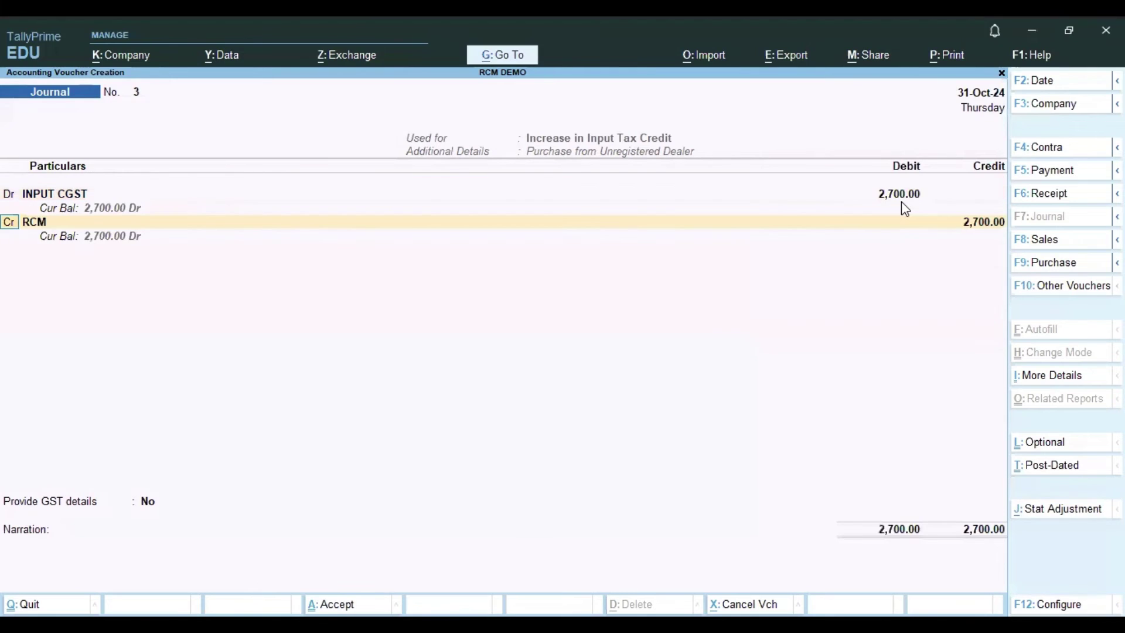
Debit INPUT SGST 2,700 and select RCM as the credit ledger.
{"action": "type", "text": "d"}
{"action": "key", "text": "Return"}
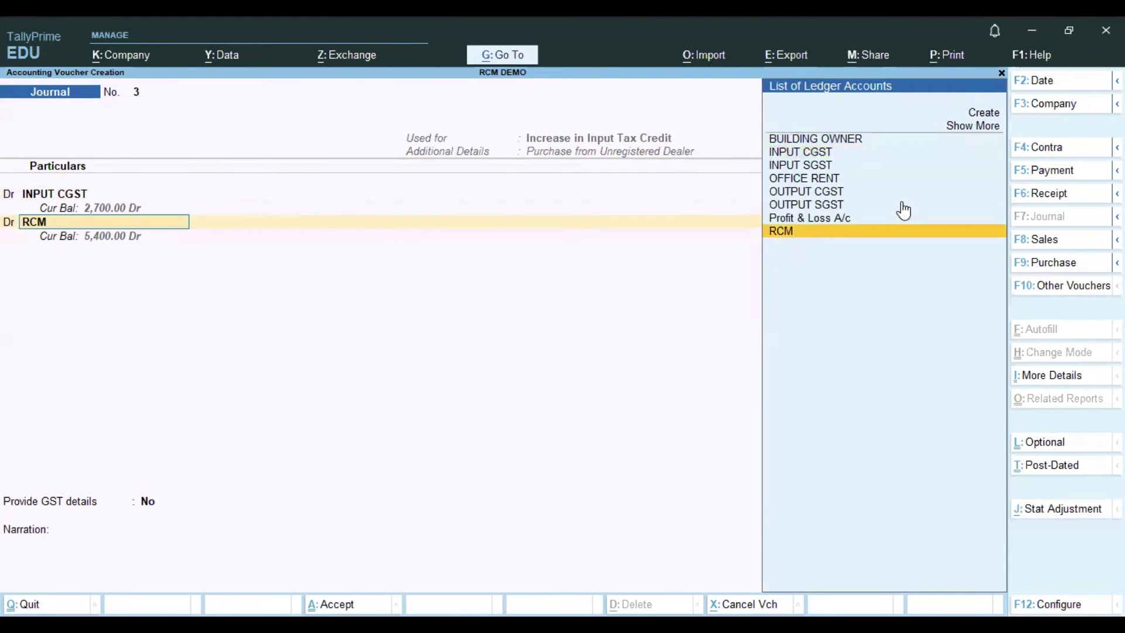
{"action": "key", "text": "Up"}
{"action": "key", "text": "Up"}
{"action": "key", "text": "Up"}
{"action": "key", "text": "Up"}
{"action": "key", "text": "Up"}
{"action": "key", "text": "Return"}
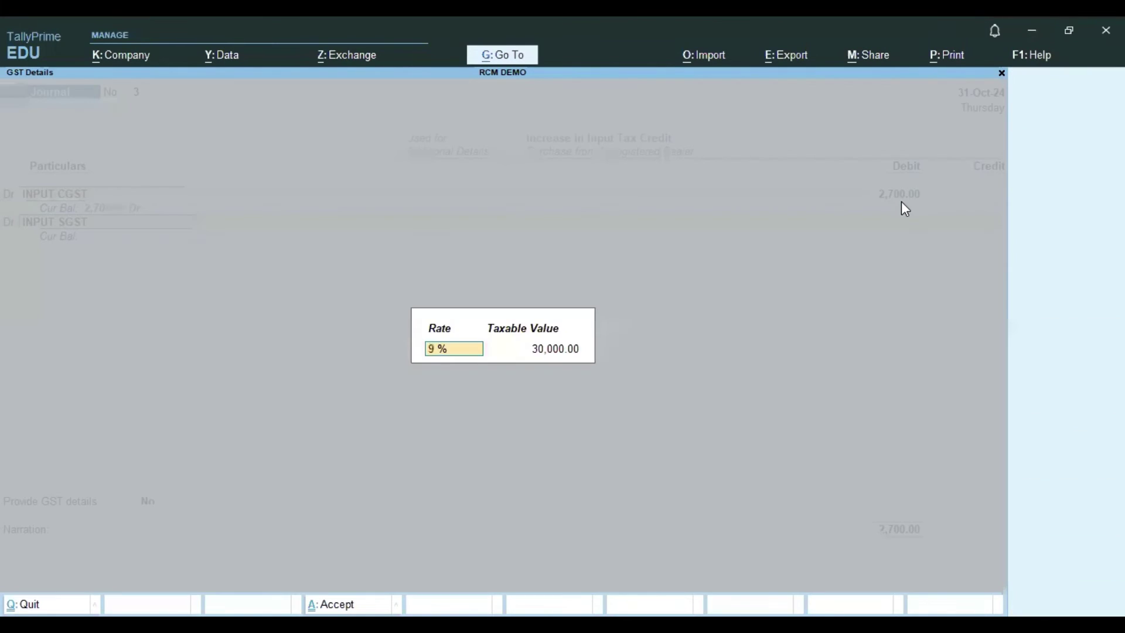
{"action": "key", "text": "Return"}
{"action": "key", "text": "Return"}
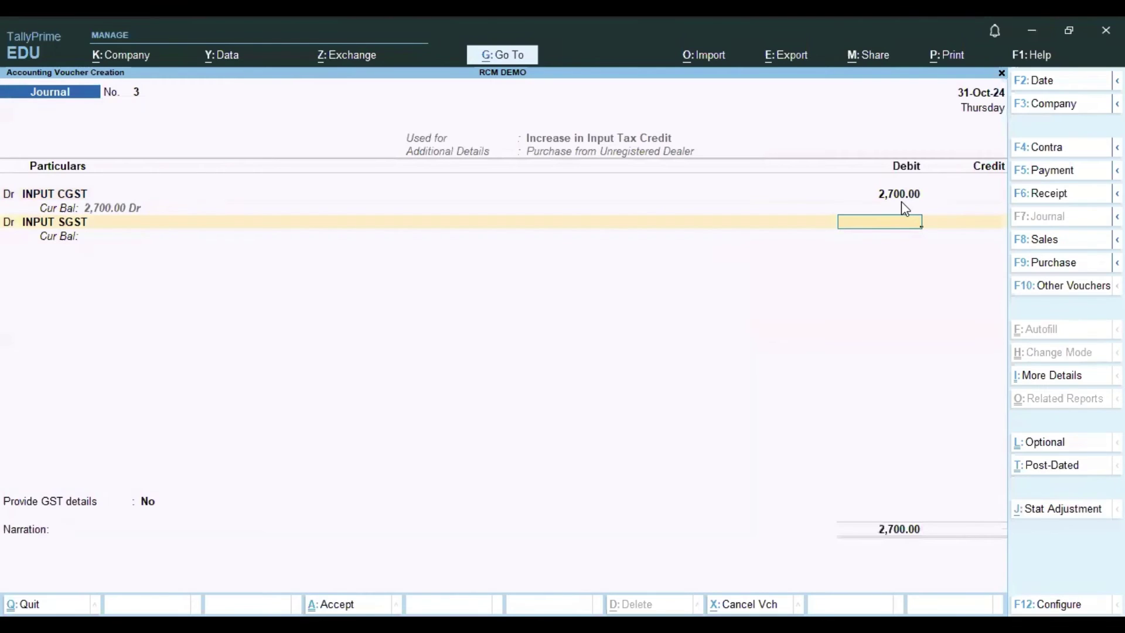
{"action": "type", "text": "2,70"}
{"action": "type", "text": "00"}
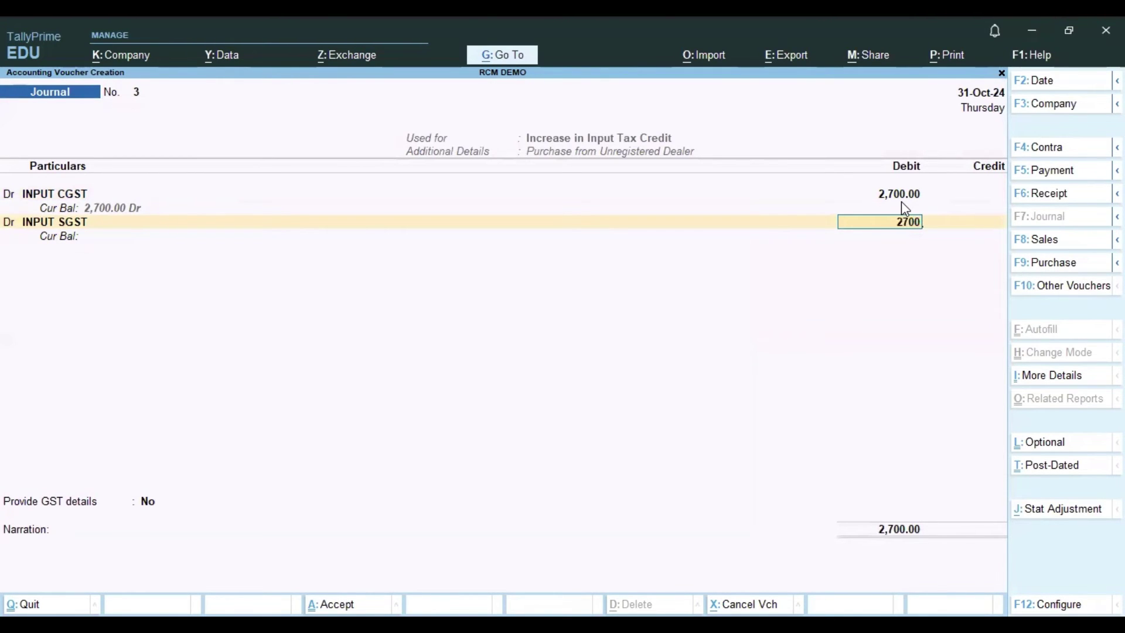
{"action": "key", "text": "Return"}
{"action": "key", "text": "Return"}
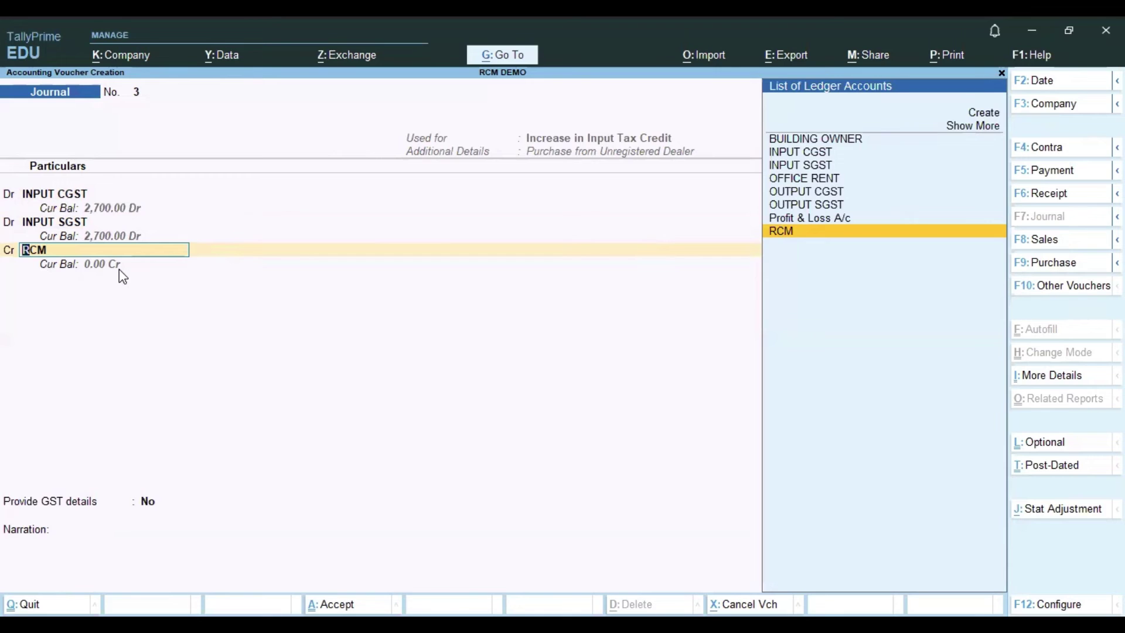
{"action": "key", "text": "Return"}
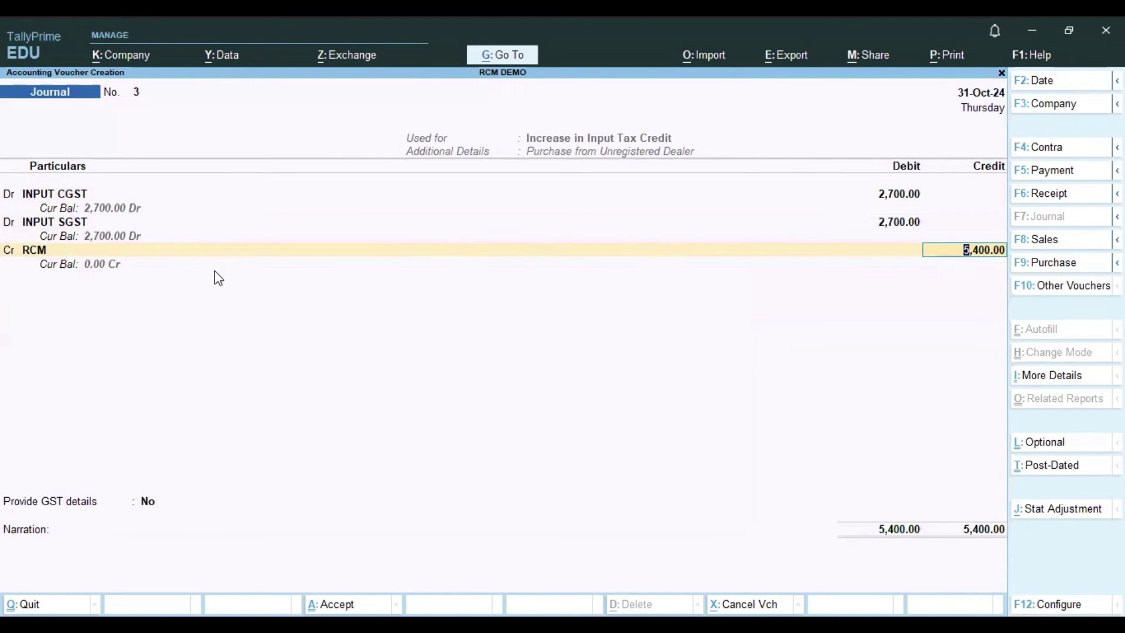
Credit RCM 5,400 and set BUILDING OWNER as the party in the GST details.
{"action": "key", "text": "Return"}
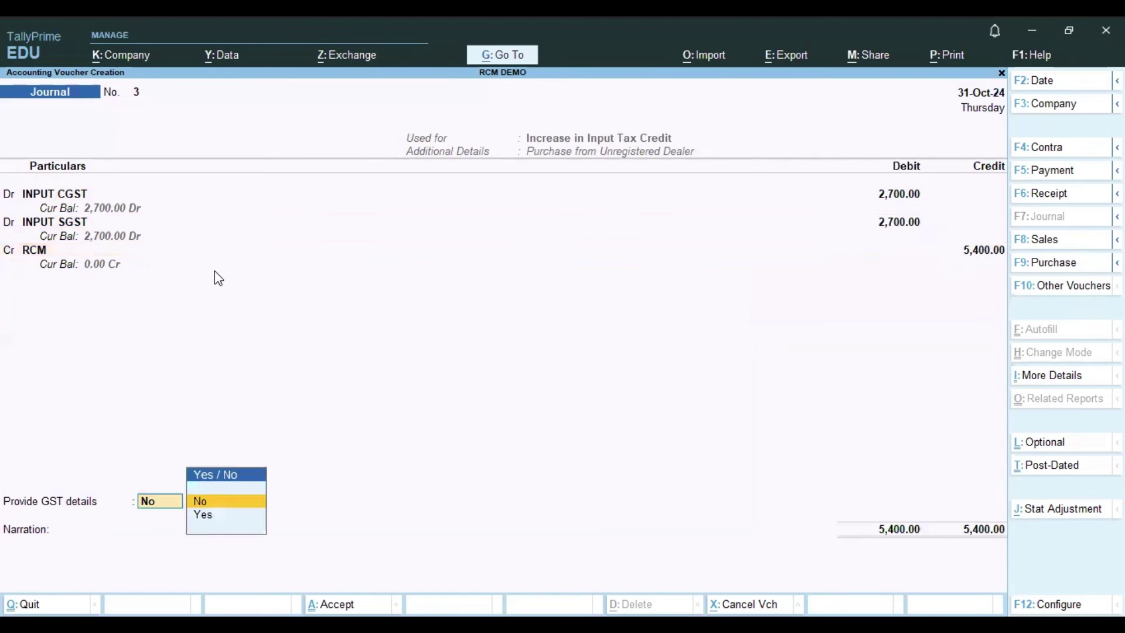
{"action": "key", "text": "Down"}
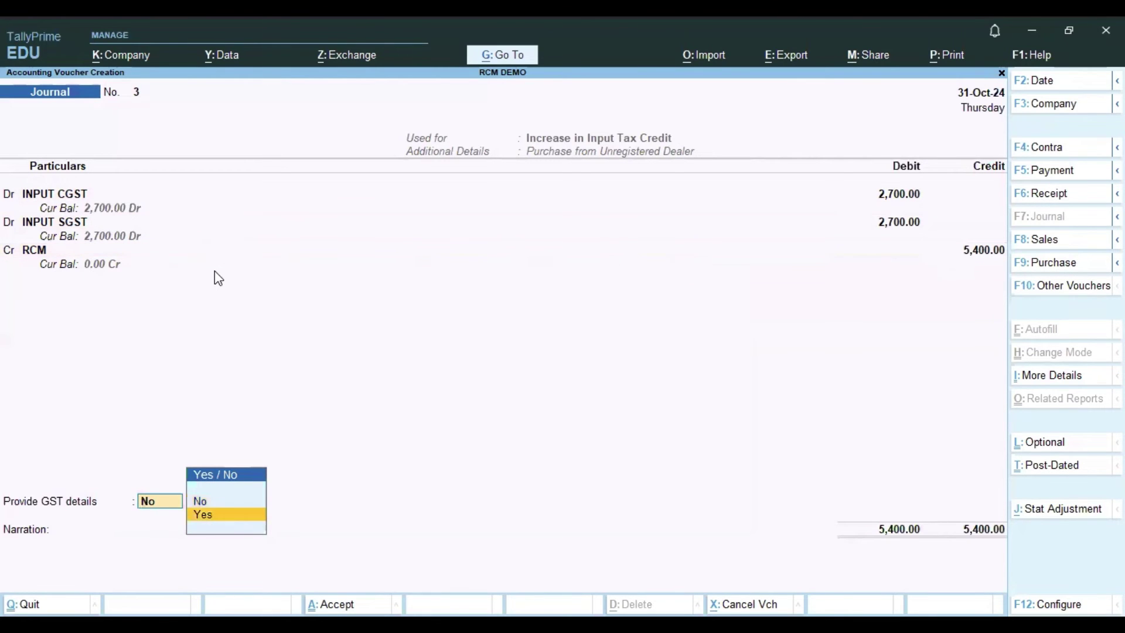
{"action": "key", "text": "Return"}
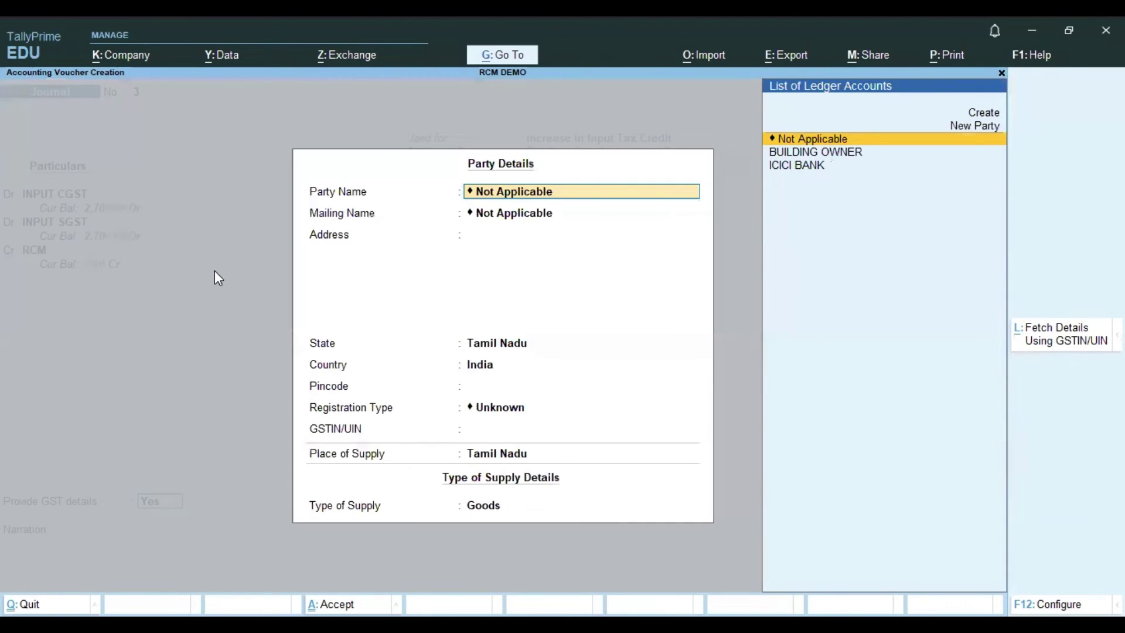
{"action": "key", "text": "Down"}
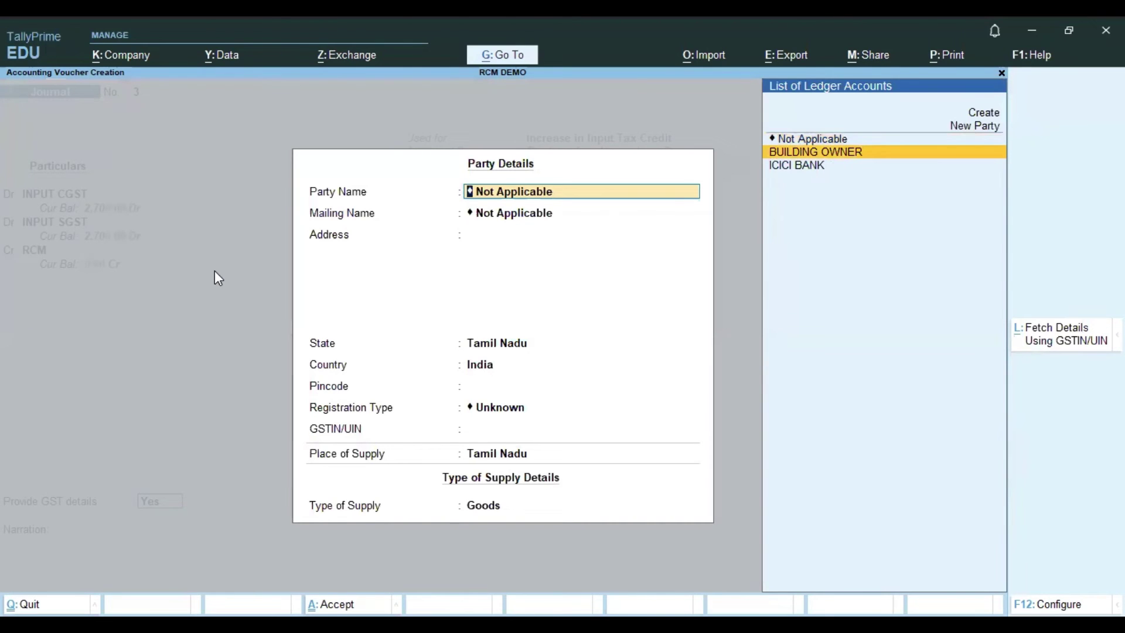
{"action": "key", "text": "Return"}
{"action": "key", "text": "Return"}
{"action": "key", "text": "Return"}
{"action": "key", "text": "Return"}
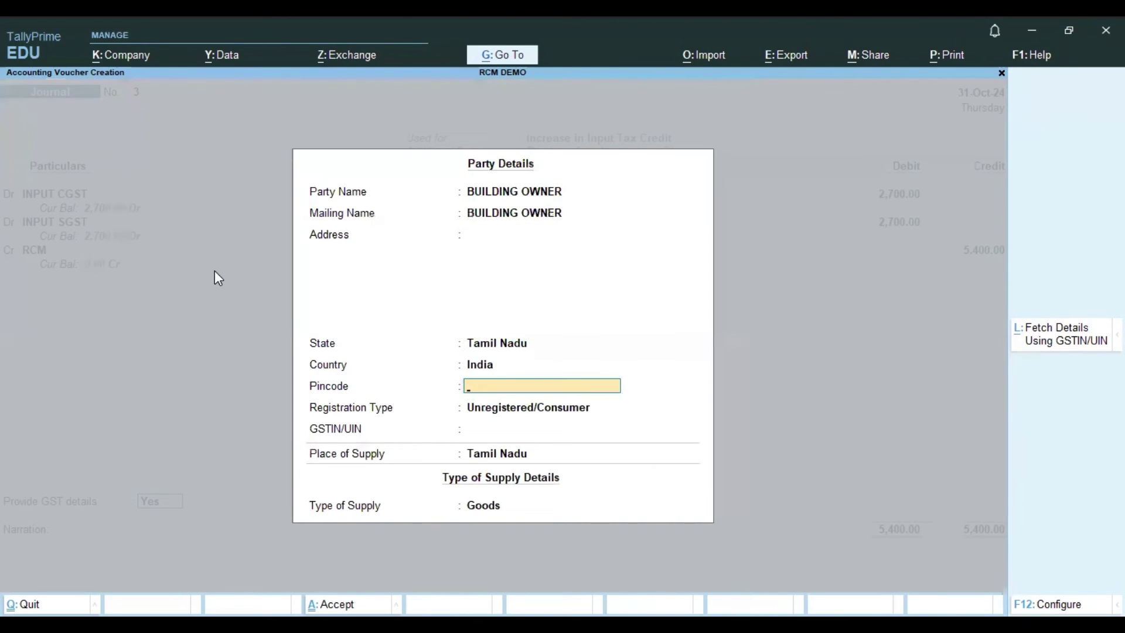
Accept and save Journal No. 3.
{"action": "key", "text": "ctrl+a"}
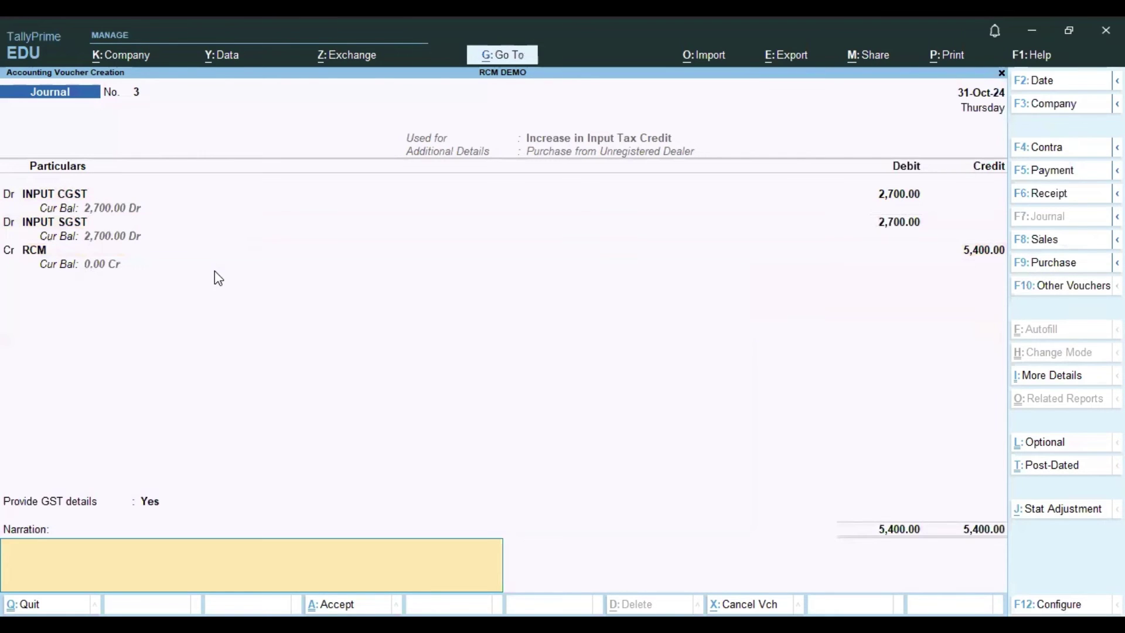
{"action": "key", "text": "Return"}
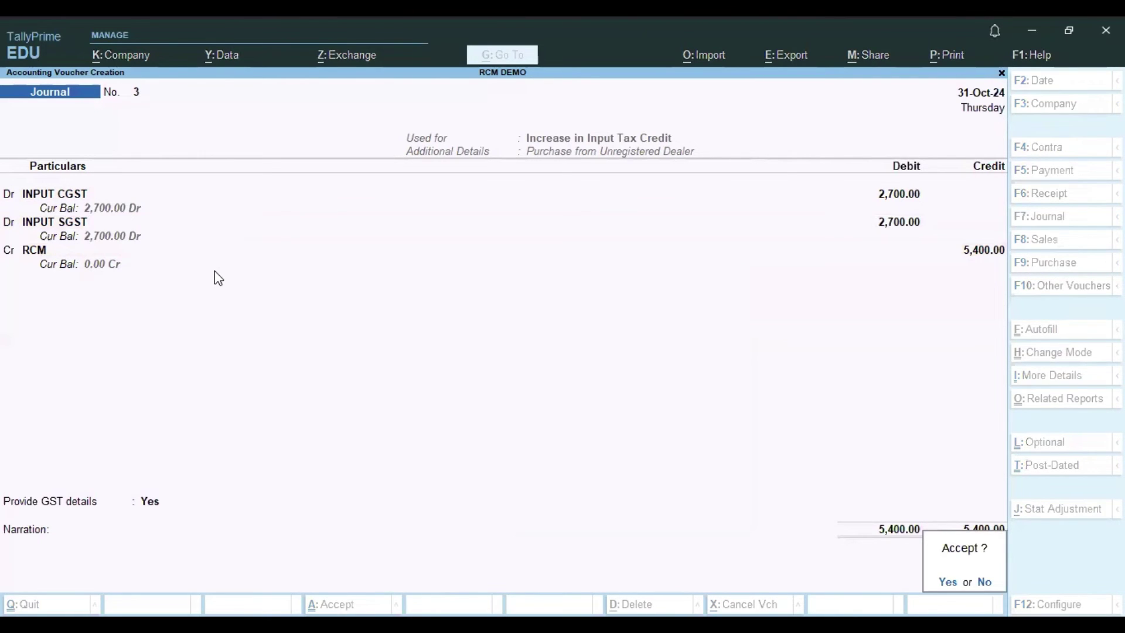
{"action": "key", "text": "Return"}
{"action": "key", "text": "Escape"}
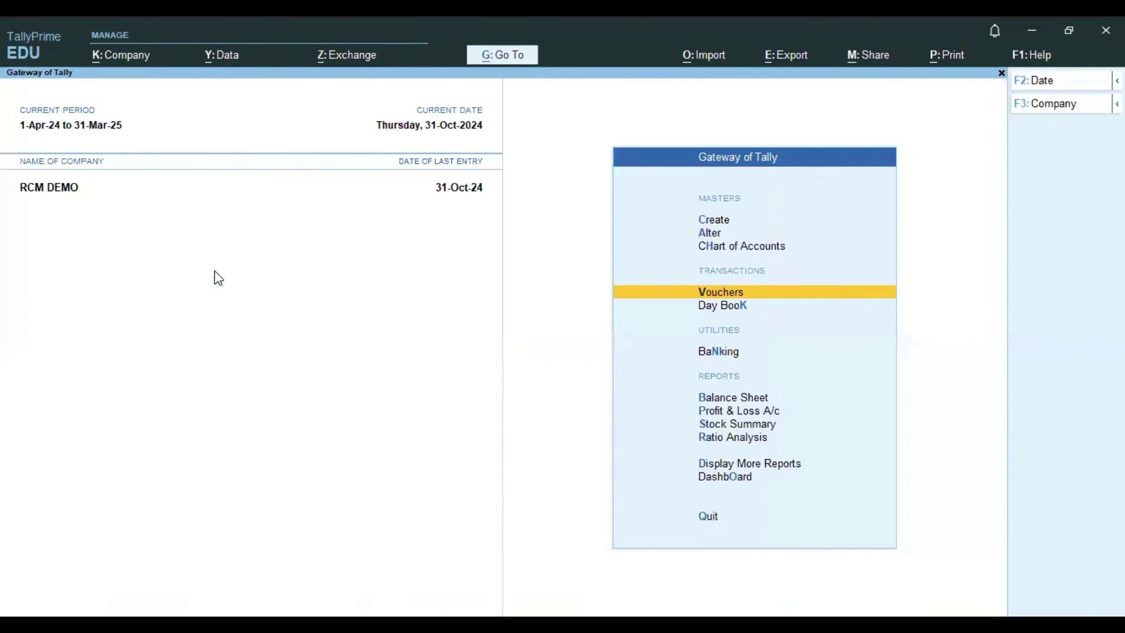
{"action": "key", "text": "Escape"}
{"action": "key", "text": "Escape"}
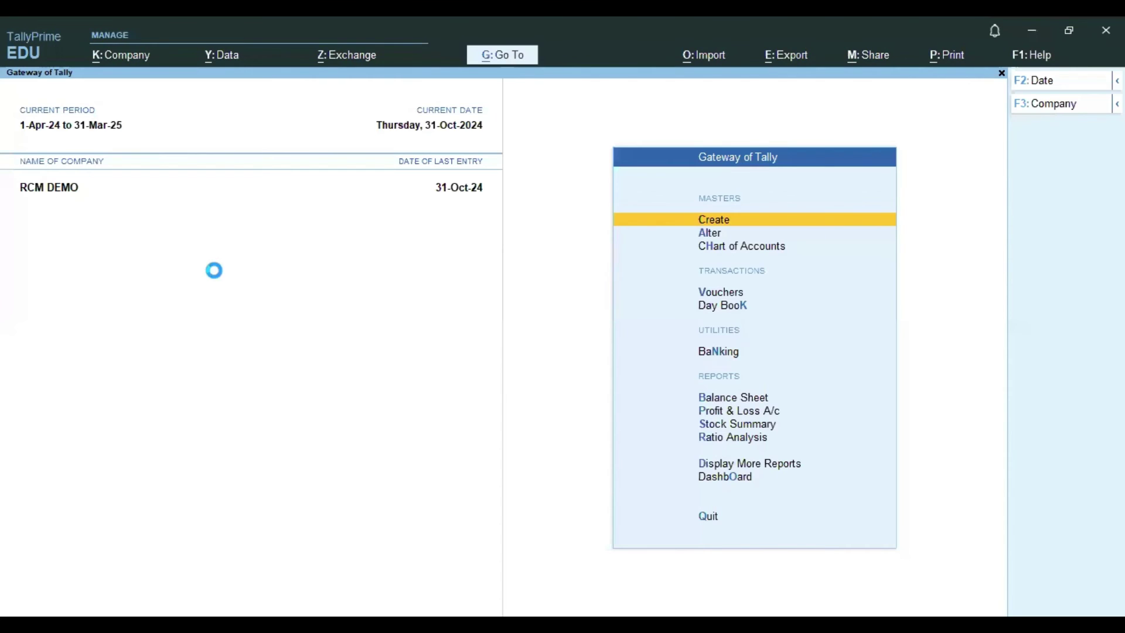
{"action": "key", "text": "b"}
{"action": "key", "text": "Down"}
{"action": "key", "text": "Down"}
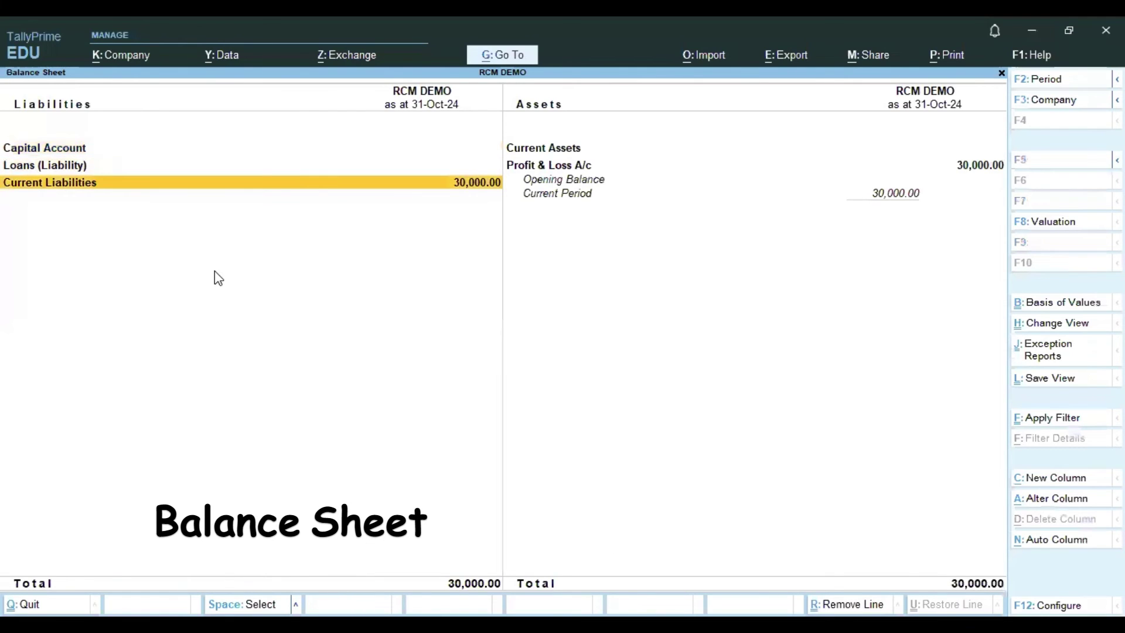
{"action": "key", "text": "Return"}
{"action": "key", "text": "Return"}
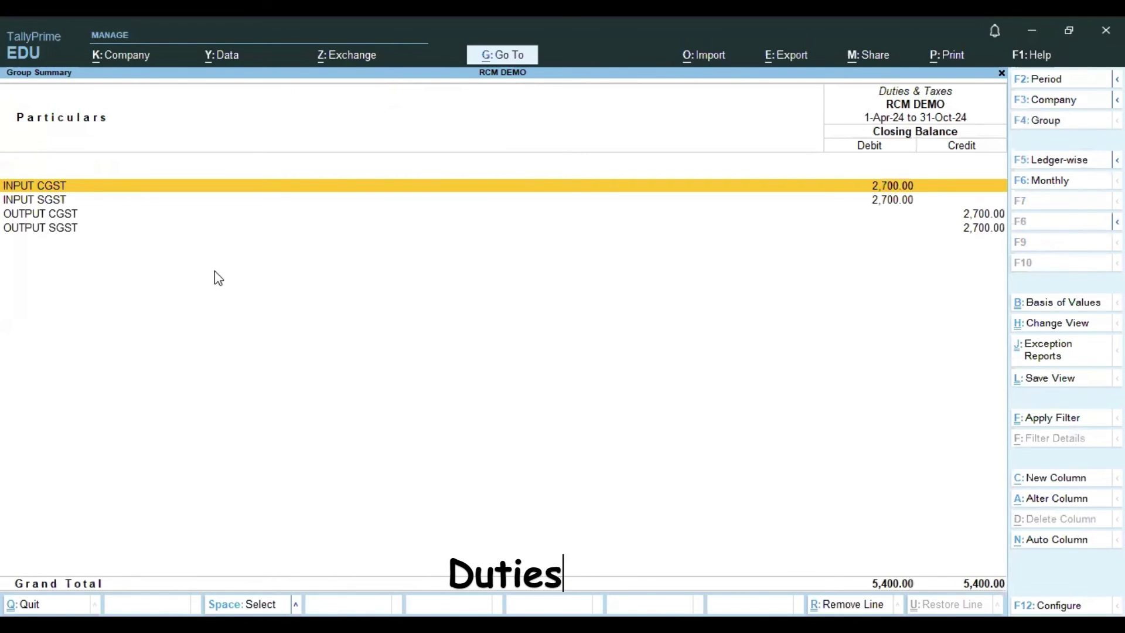
{"action": "key", "text": "Down"}
{"action": "key", "text": "Down"}
{"action": "key", "text": "Down"}
{"action": "key", "text": "Up"}
{"action": "key", "text": "Up"}
{"action": "key", "text": "Up"}
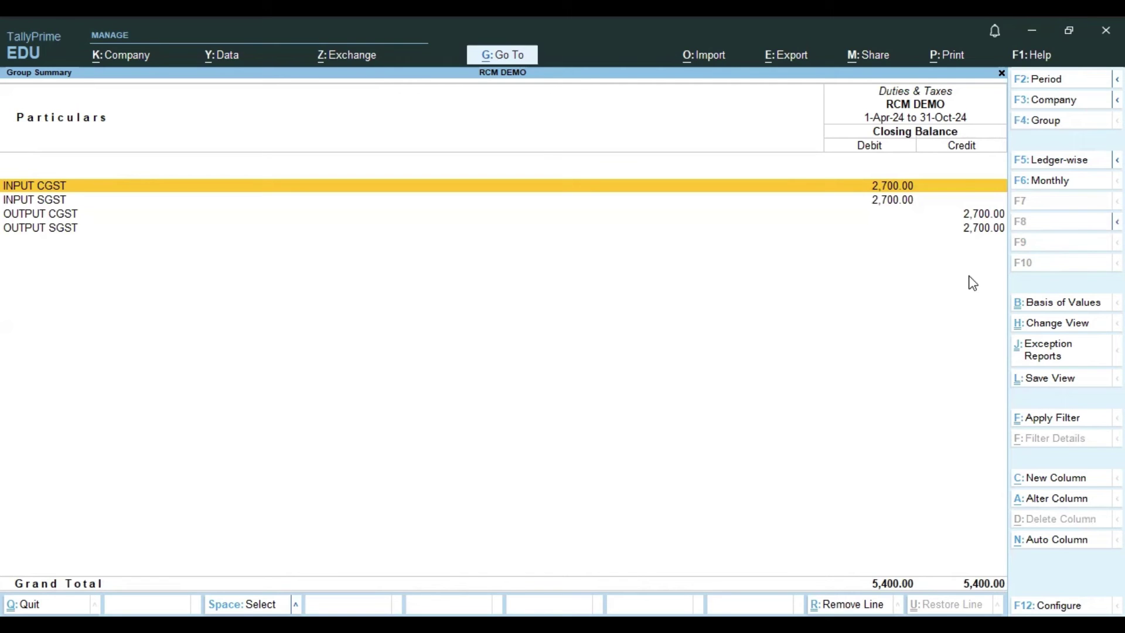
{"action": "key", "text": "Escape"}
{"action": "key", "text": "Escape"}
{"action": "key", "text": "Escape"}
{"action": "key", "text": "n"}
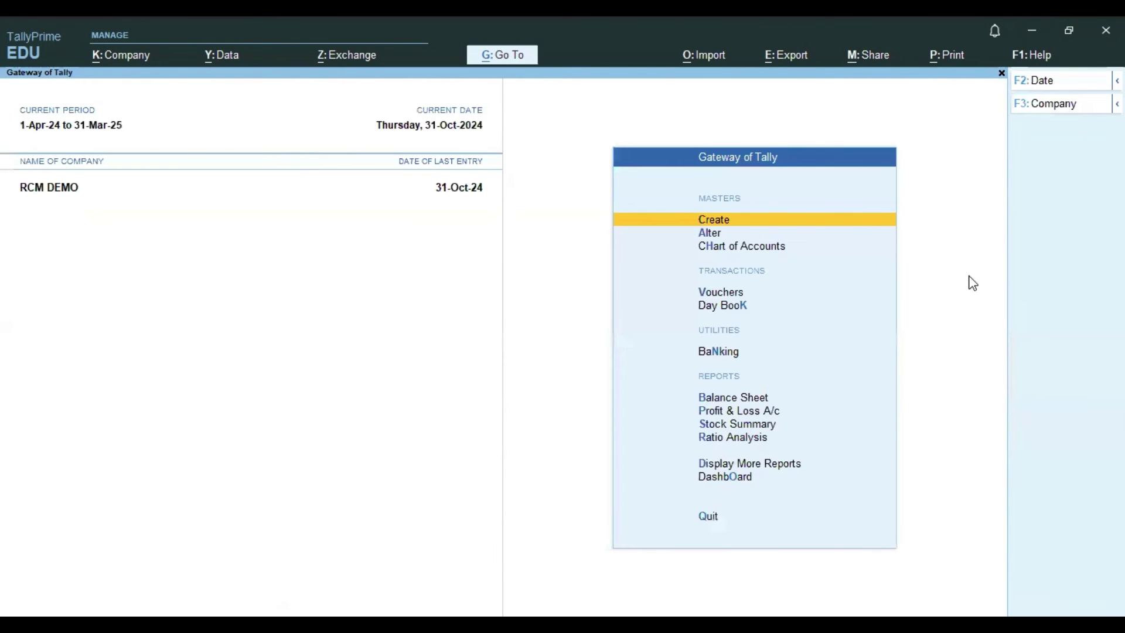
Start a Payment voucher with stat adjustment nature Payment Under Reverse Charge.
{"action": "key", "text": "Down"}
{"action": "key", "text": "Down"}
{"action": "key", "text": "Down"}
{"action": "key", "text": "Down"}
{"action": "key", "text": "Up"}
{"action": "key", "text": "Return"}
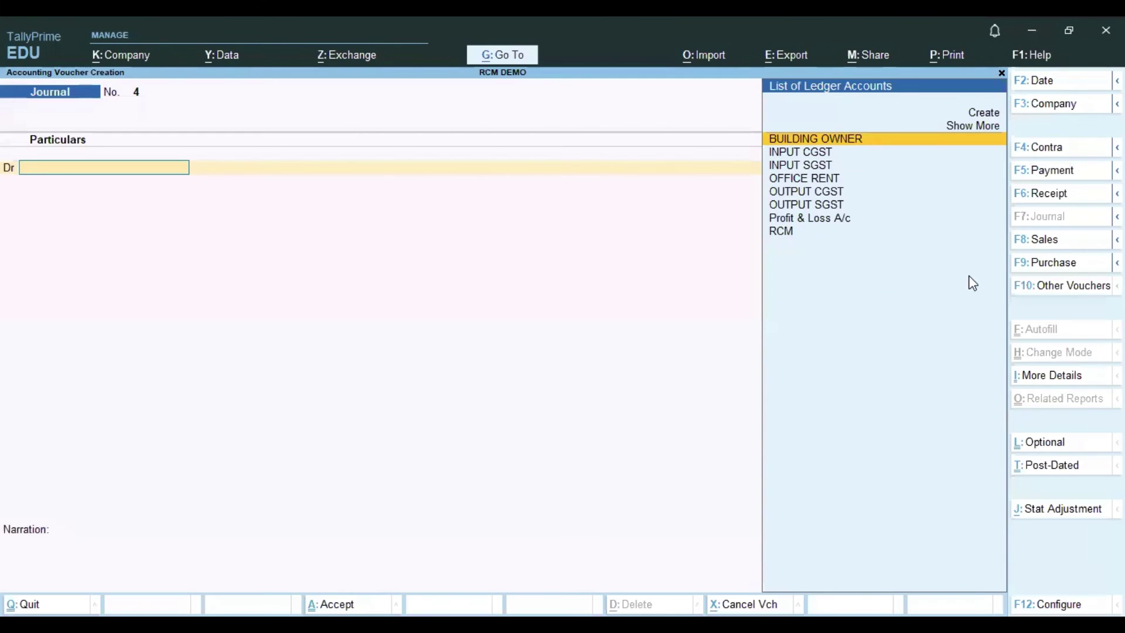
{"action": "left_click", "coordinate": [1058, 173]}
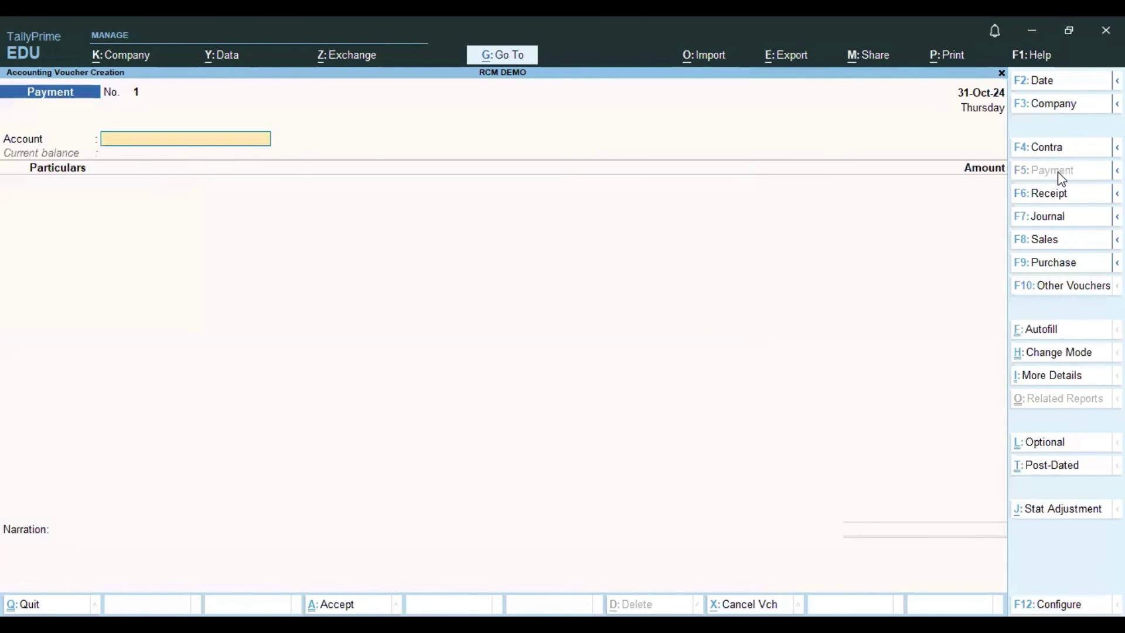
{"action": "left_click", "coordinate": [1040, 509]}
{"action": "key", "text": "Down"}
{"action": "key", "text": "Down"}
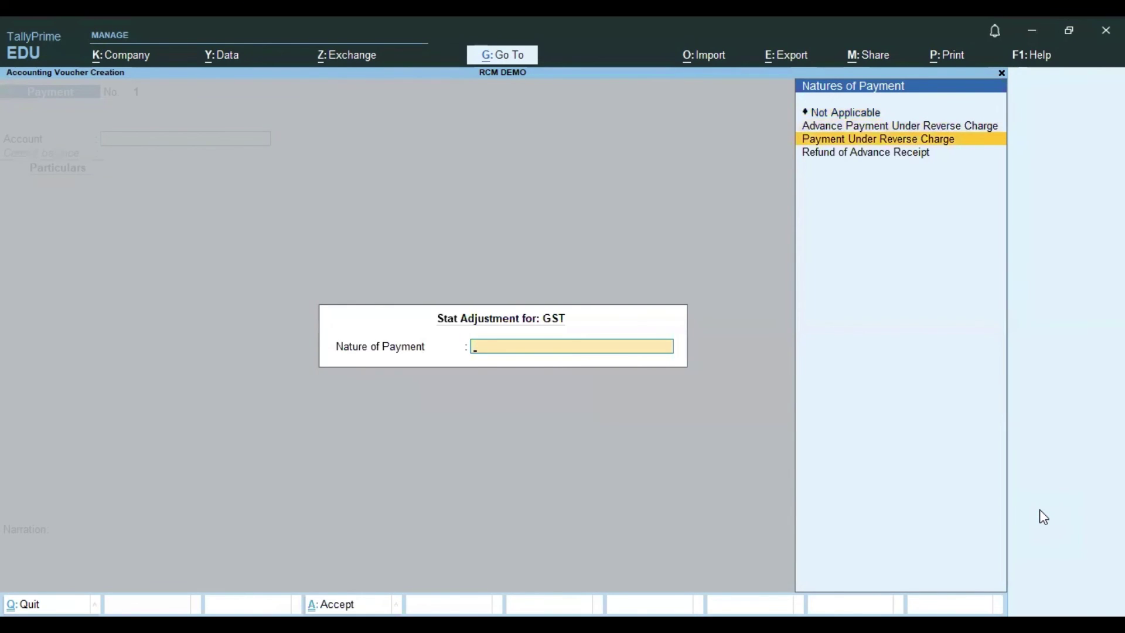
{"action": "key", "text": "Return"}
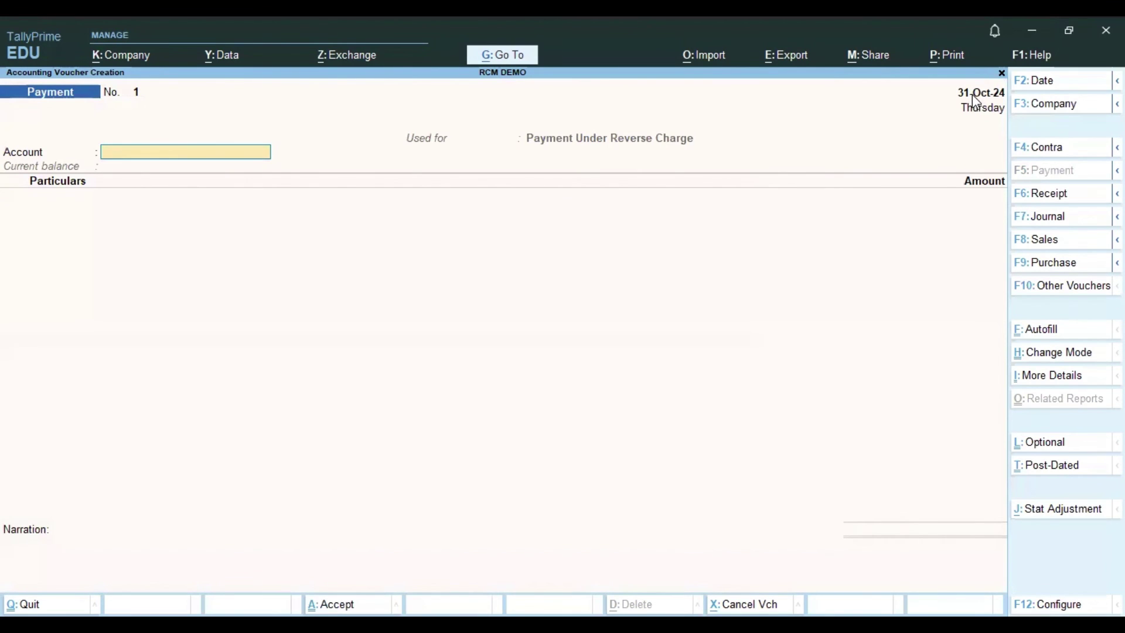
Pay from ICICI BANK, debiting OUTPUT CGST 2,700.
{"action": "type", "text": "ic"}
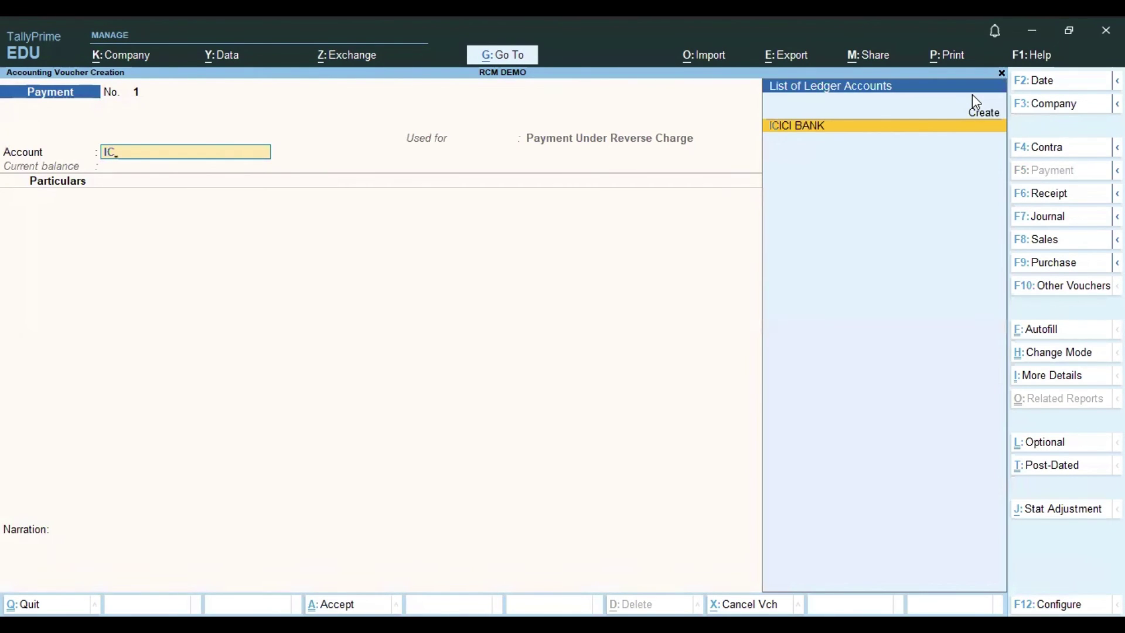
{"action": "key", "text": "Return"}
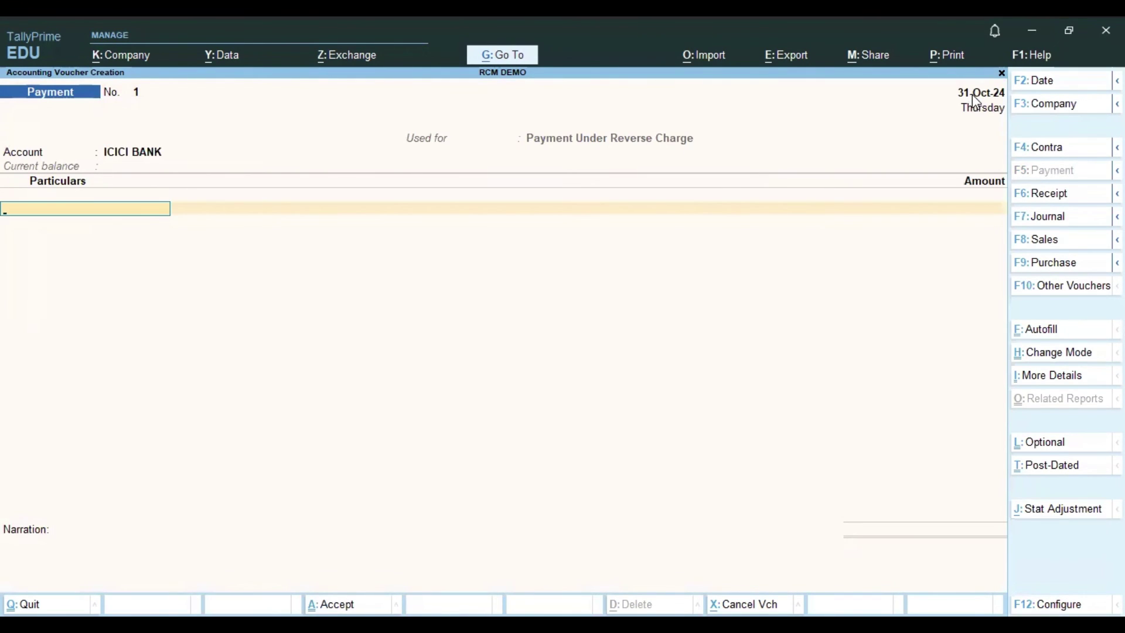
{"action": "type", "text": "OUT"}
{"action": "key", "text": "Down"}
{"action": "key", "text": "Return"}
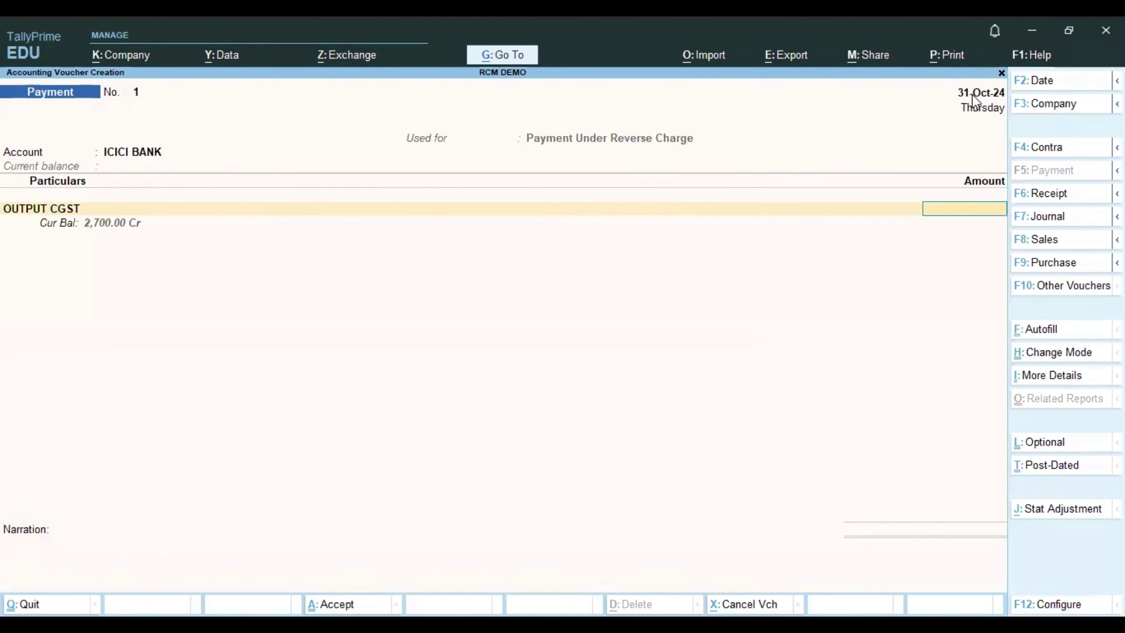
{"action": "type", "text": "2700"}
{"action": "key", "text": "Return"}
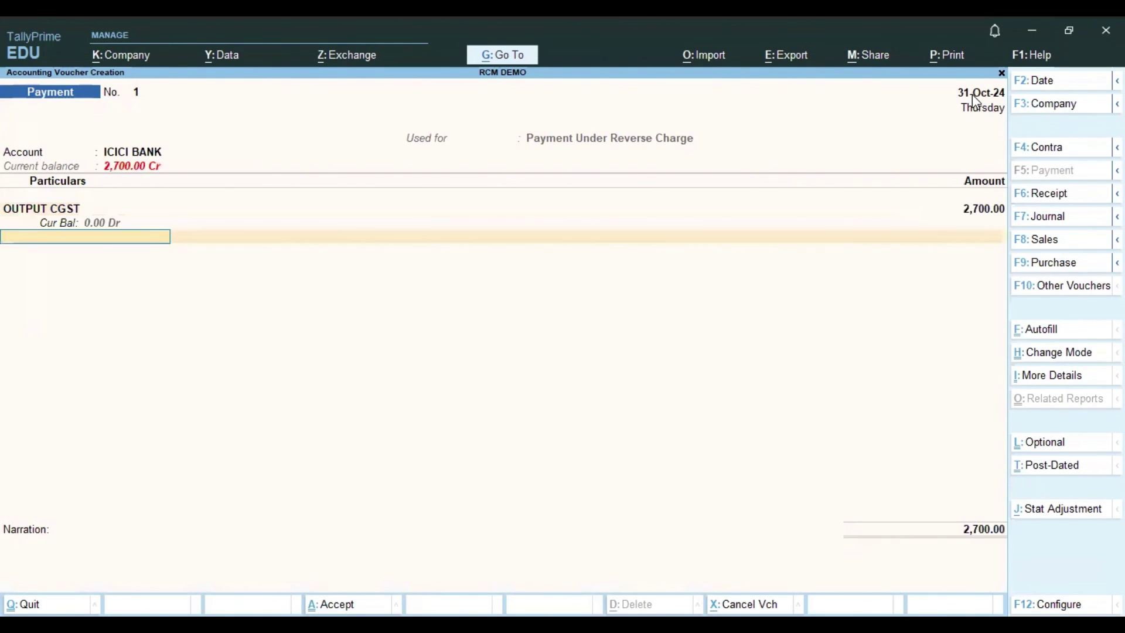
Debit OUTPUT SGST 2,700 as the second ledger line.
{"action": "type", "text": "OUT"}
{"action": "key", "text": "Down"}
{"action": "key", "text": "Down"}
{"action": "key", "text": "Return"}
{"action": "type", "text": "2700"}
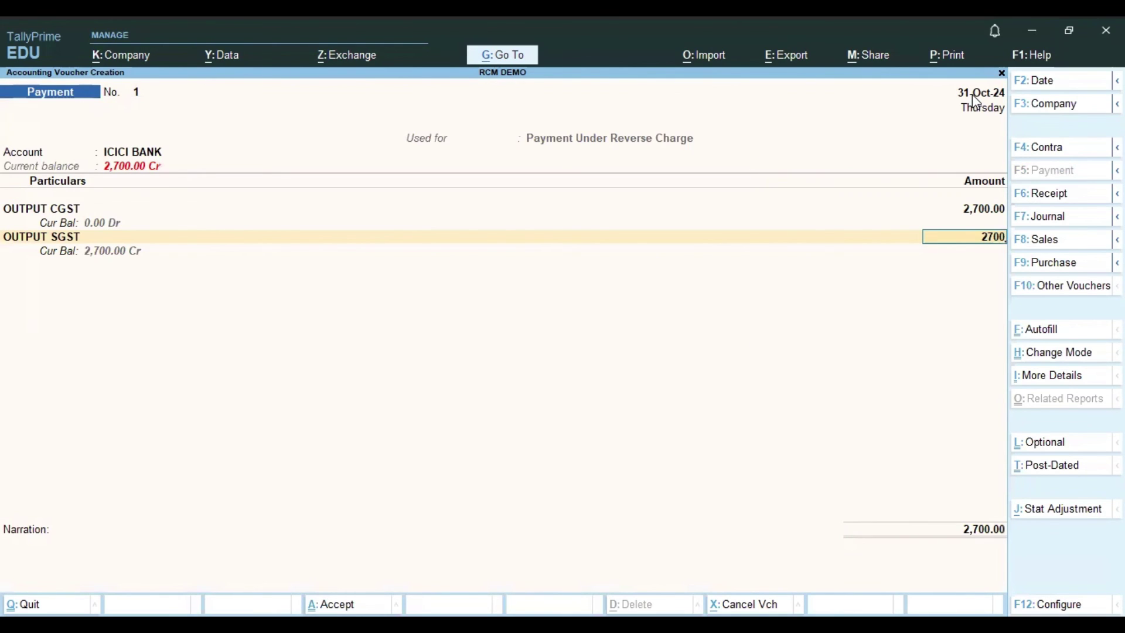
{"action": "key", "text": "Return"}
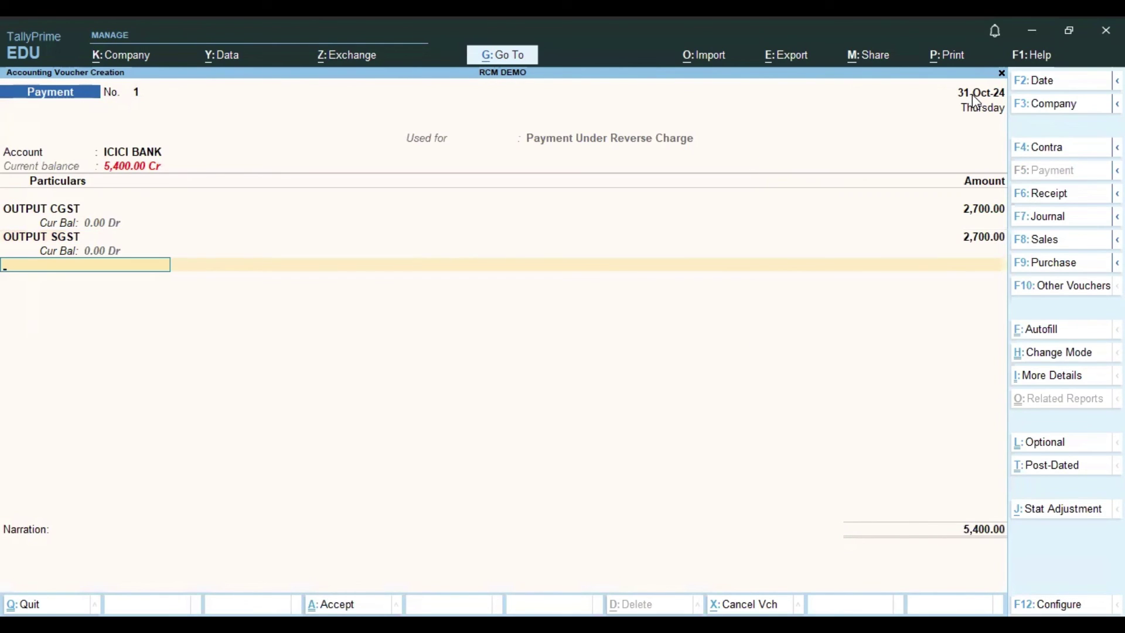
{"action": "key", "text": "Return"}
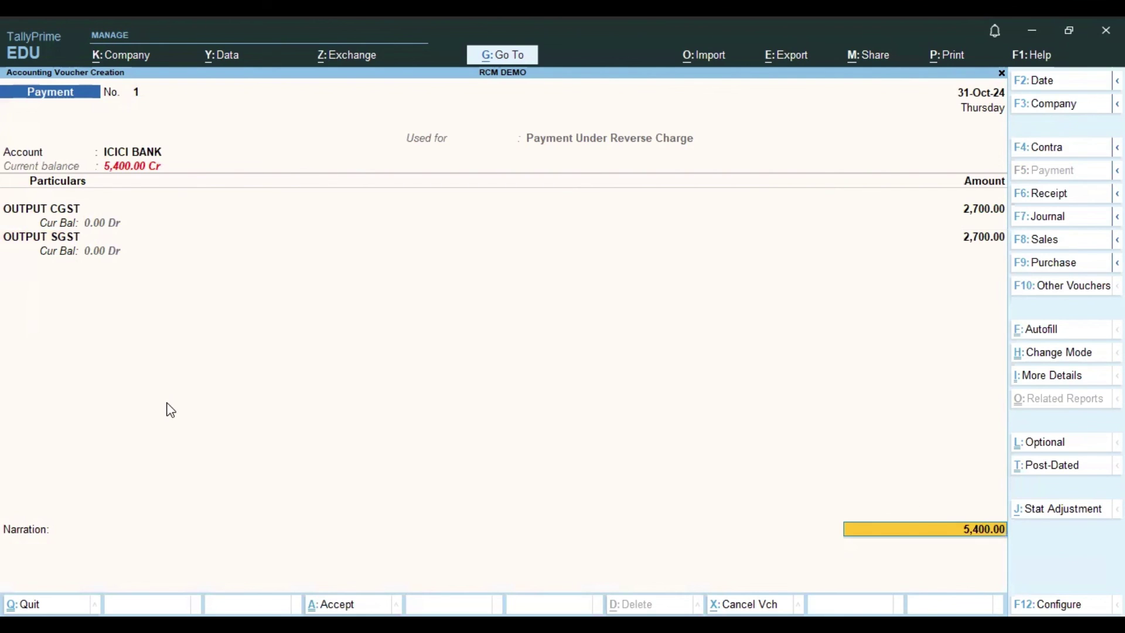
Set the bank allocation to e-Fund Transfer and save Payment No. 1.
{"action": "key", "text": "Return"}
{"action": "key", "text": "BackSpace"}
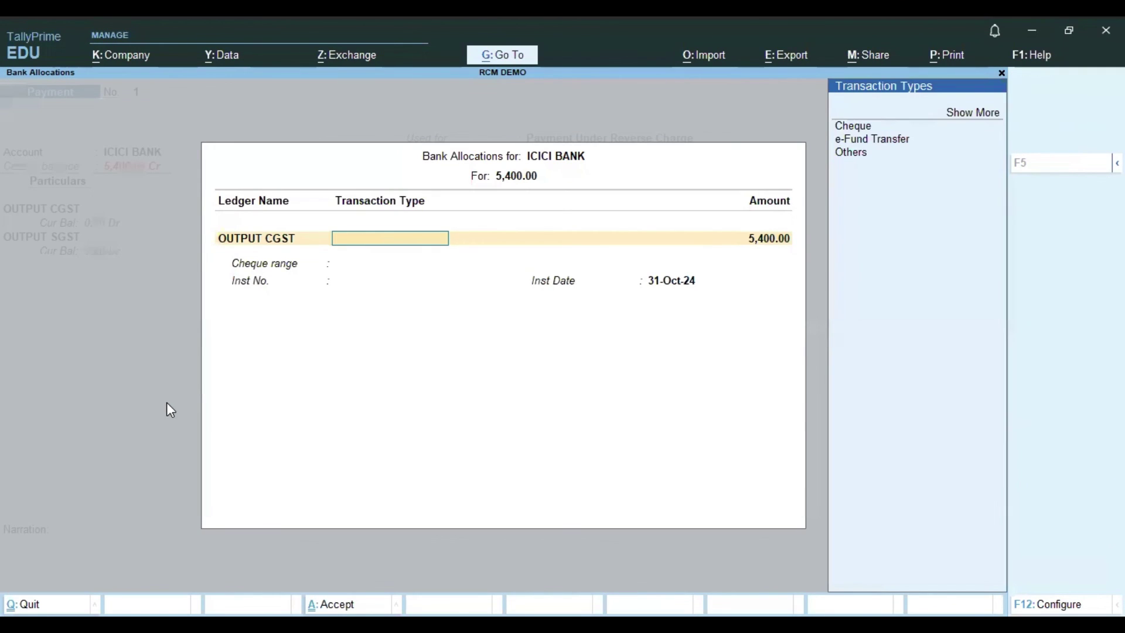
{"action": "key", "text": "Down"}
{"action": "key", "text": "Return"}
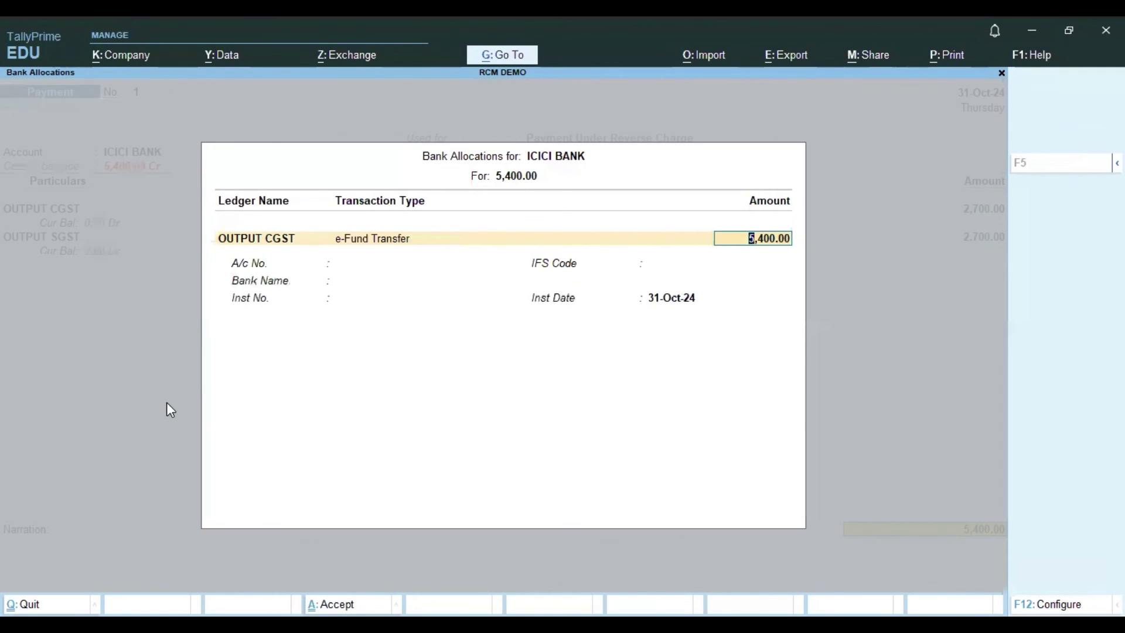
{"action": "key", "text": "Return"}
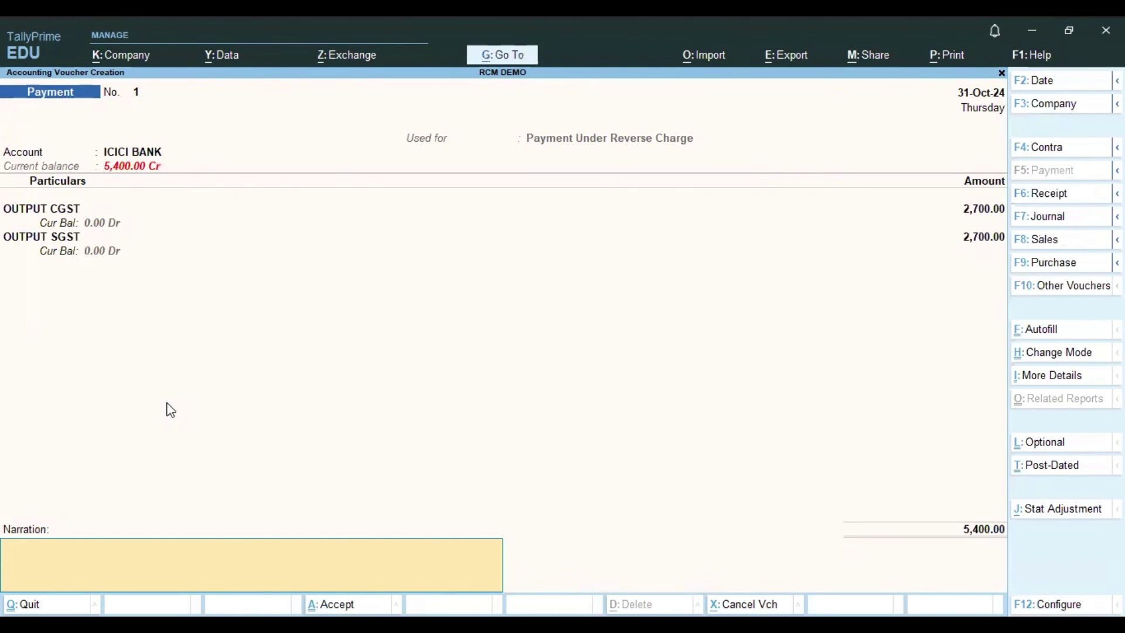
{"action": "key", "text": "Return"}
{"action": "key", "text": "Return"}
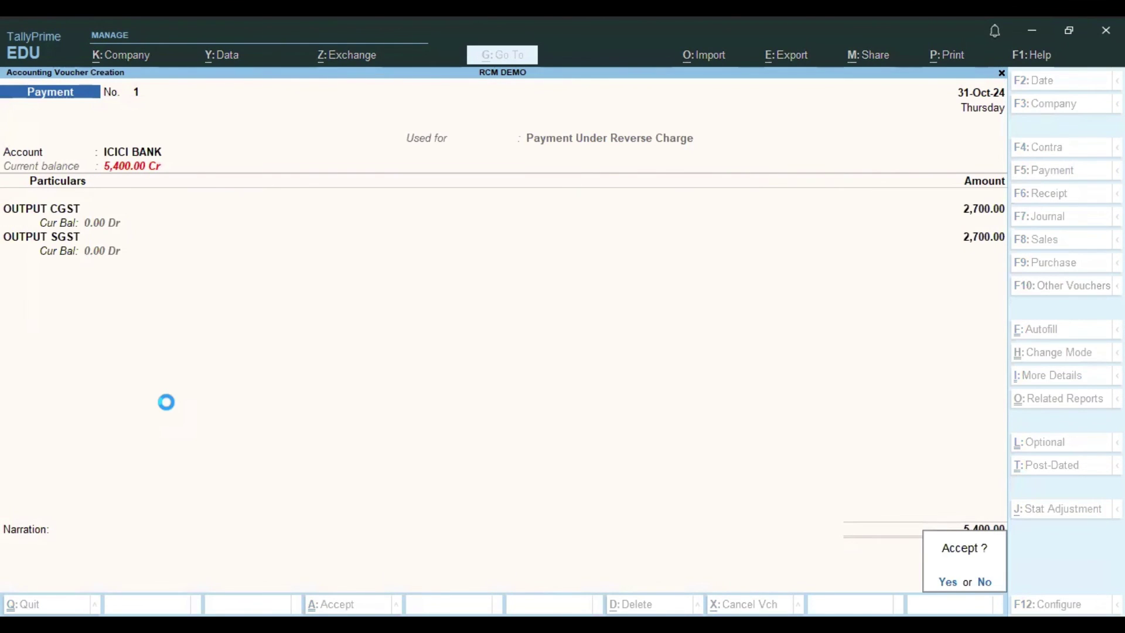
{"action": "key", "text": "Escape"}
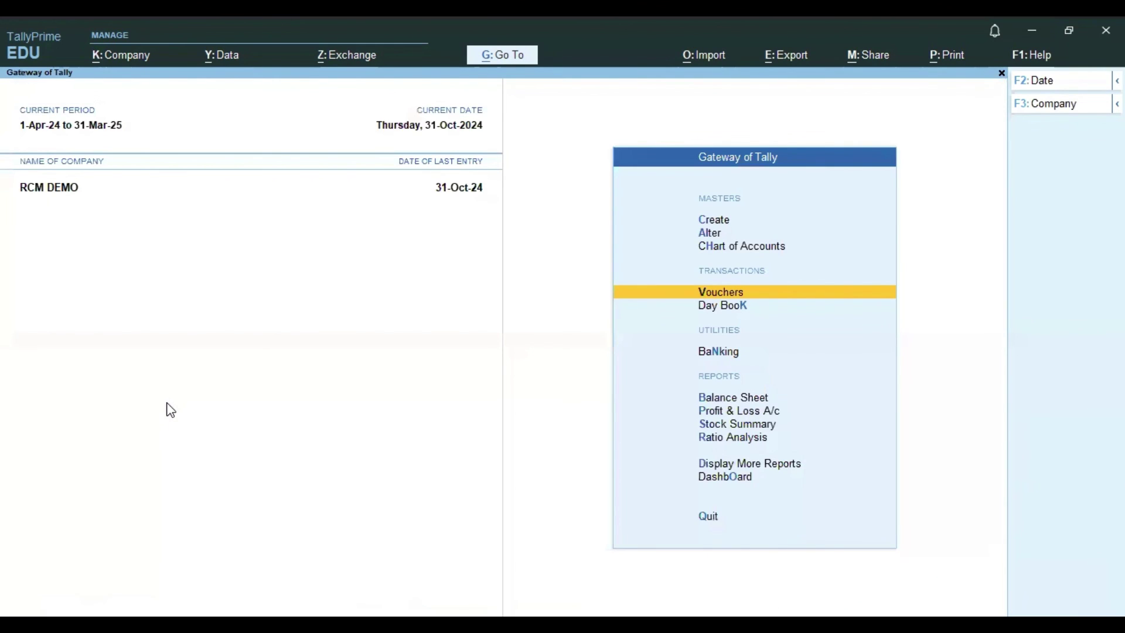
Drill from the Balance Sheet through Current Liabilities into Duties & Taxes.
{"action": "key", "text": "b"}
{"action": "key", "text": "Down"}
{"action": "key", "text": "Down"}
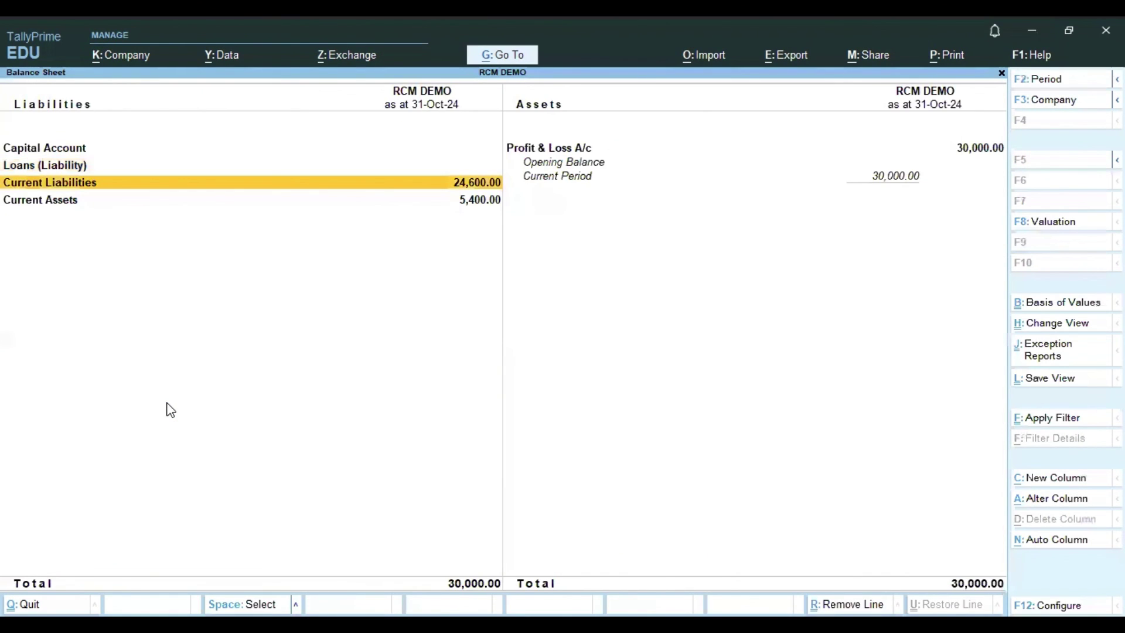
{"action": "key", "text": "Down"}
{"action": "key", "text": "Up"}
{"action": "key", "text": "Return"}
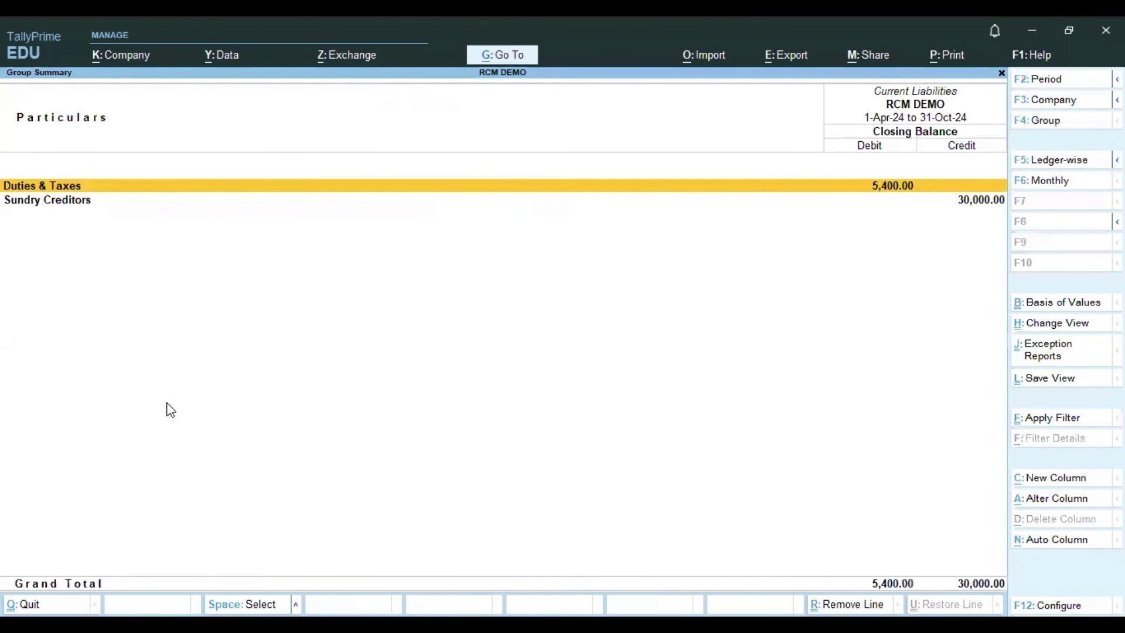
{"action": "key", "text": "Return"}
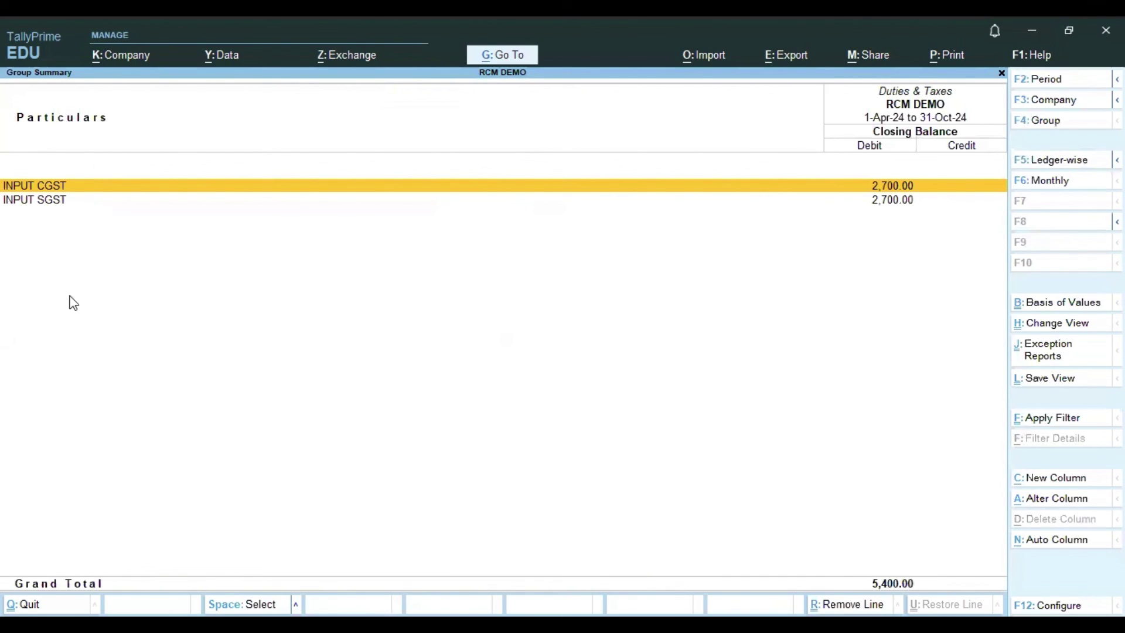